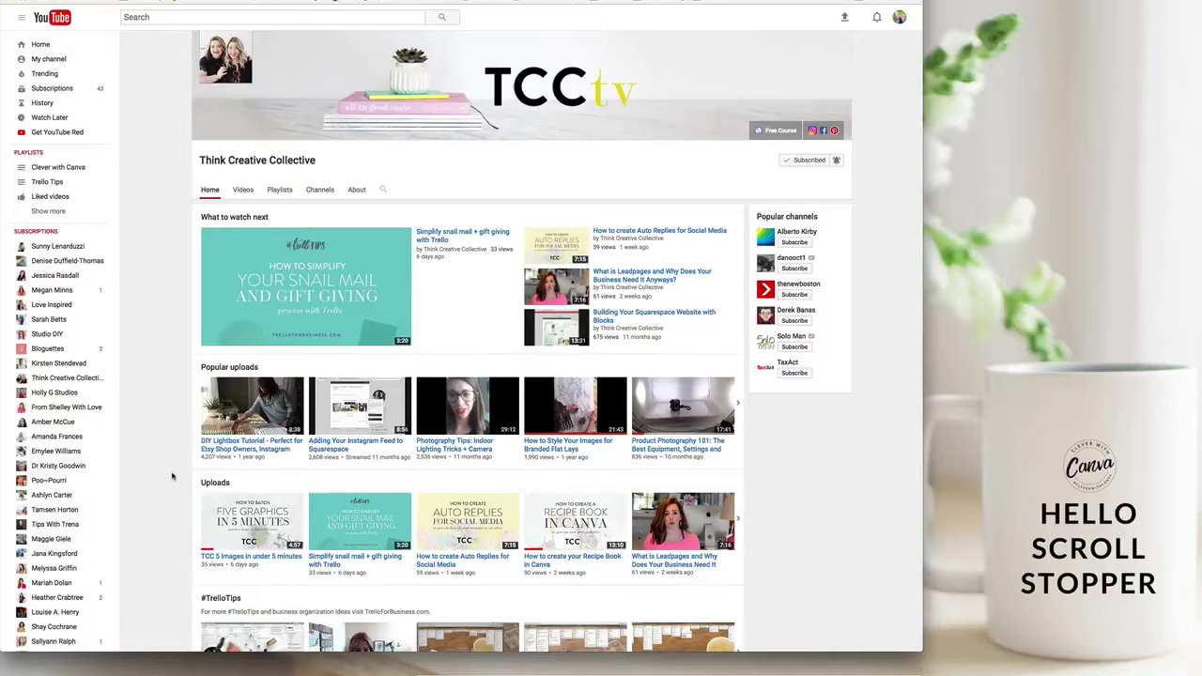
# - Scroll the Think Creative Collective channel page, then go to your own channel's home page
pyautogui.scroll(-2, 172, 476)
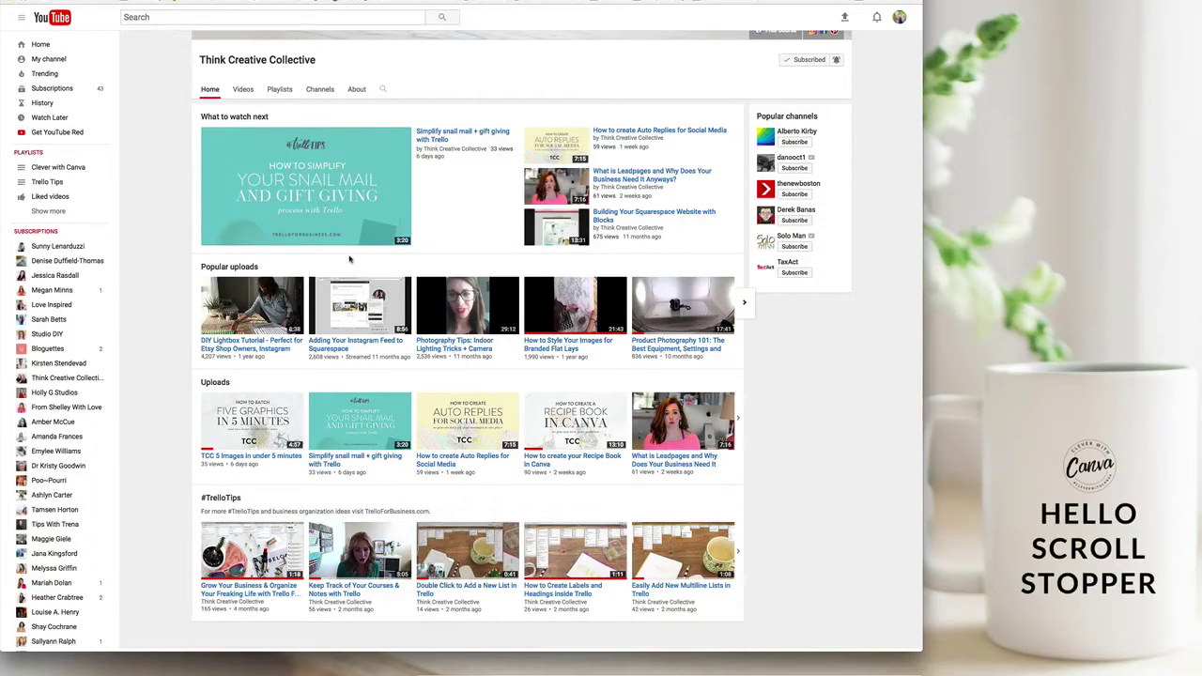
pyautogui.scroll(3, 350, 259)
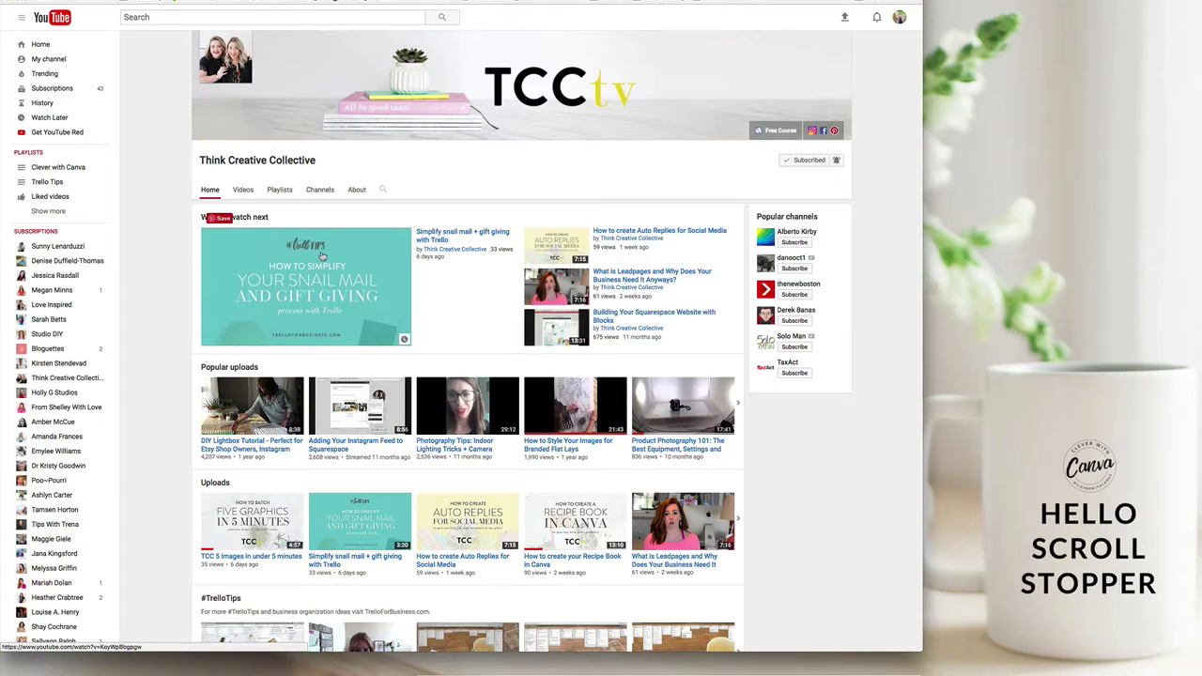
pyautogui.click(48, 59)
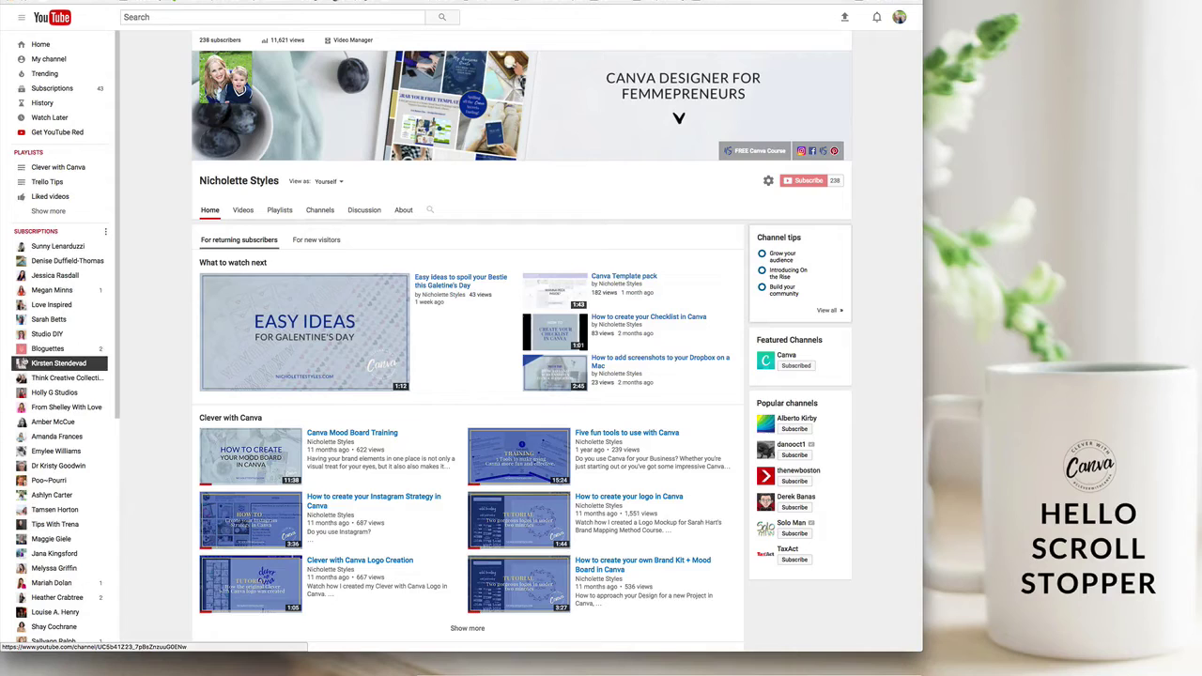
# - Open Bloguettes' uploads, enlarge the browser window, and scroll through its thumbnail grid
pyautogui.click(47, 349)
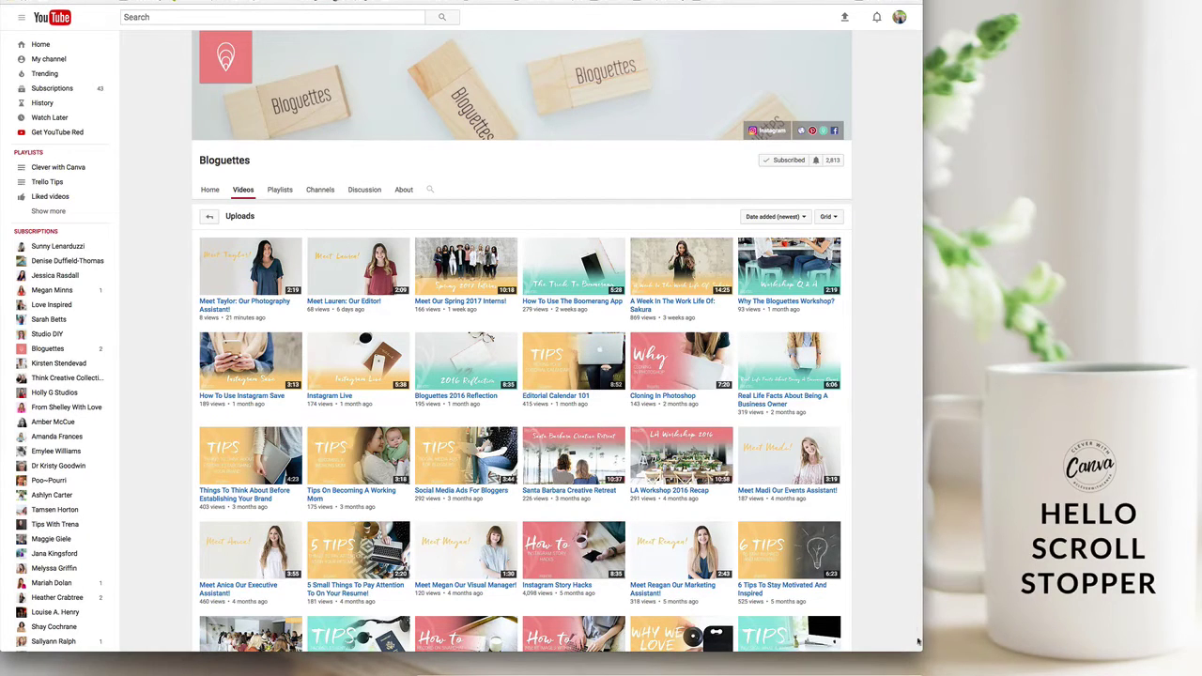
pyautogui.moveTo(922, 651); pyautogui.dragTo(974, 663)
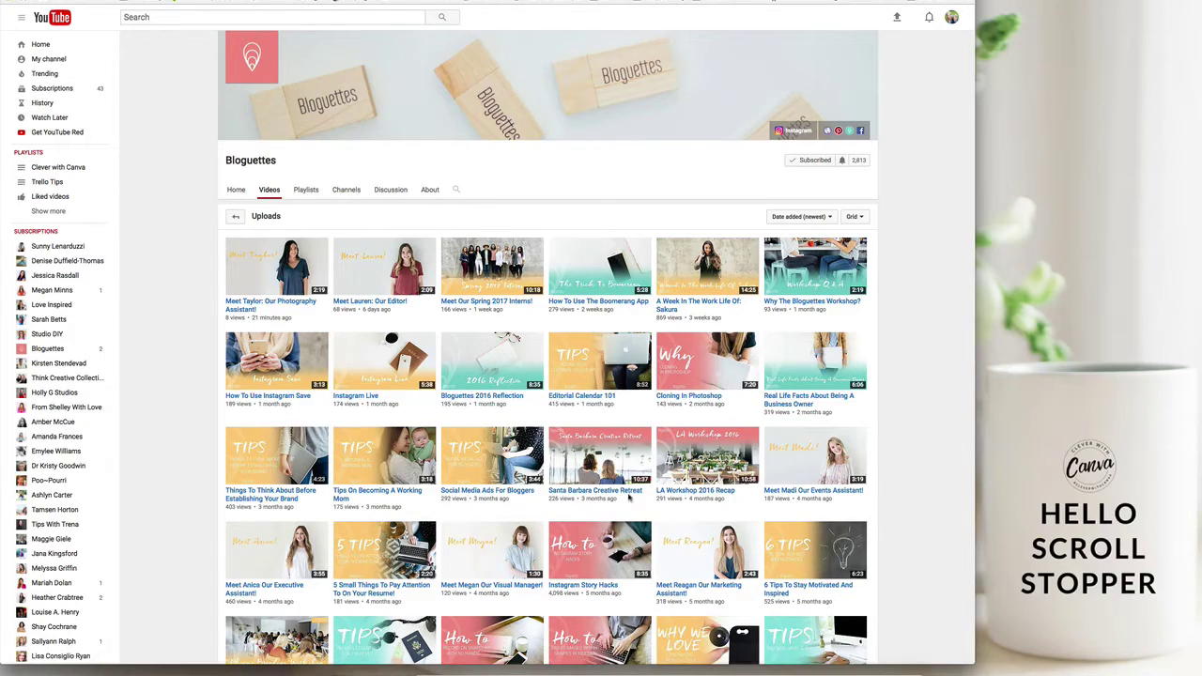
pyautogui.scroll(-3, 629, 498)
pyautogui.scroll(-1, 627, 498)
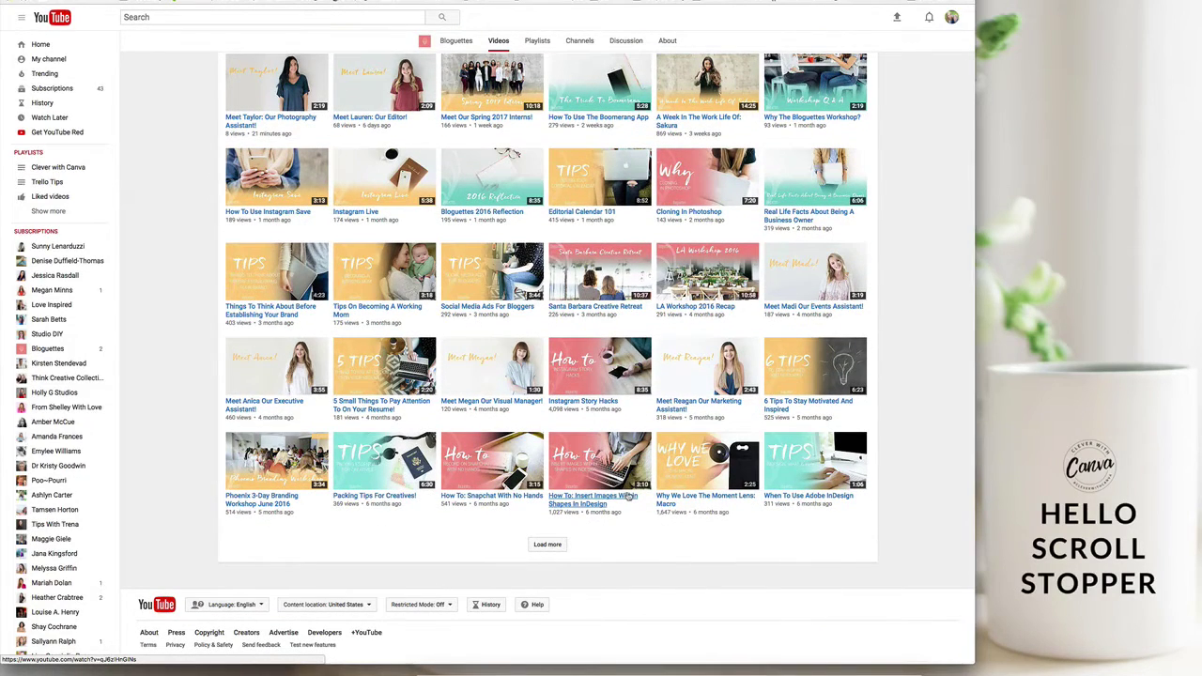
pyautogui.scroll(3, 627, 498)
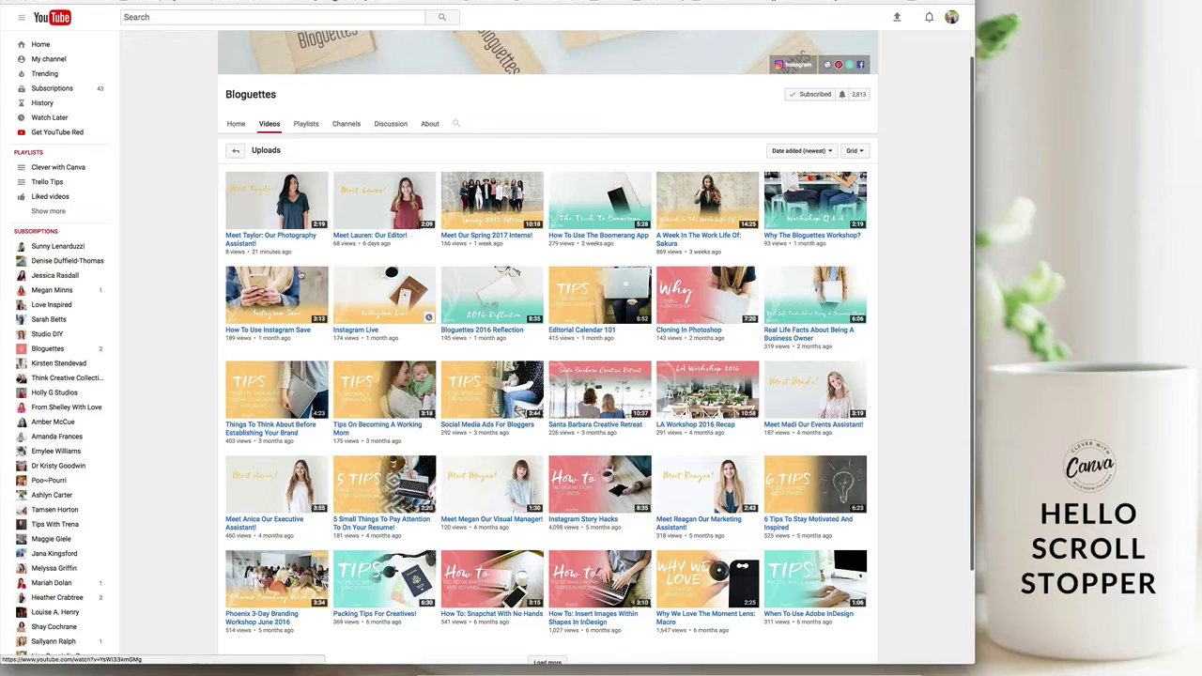
pyautogui.scroll(1, 301, 274)
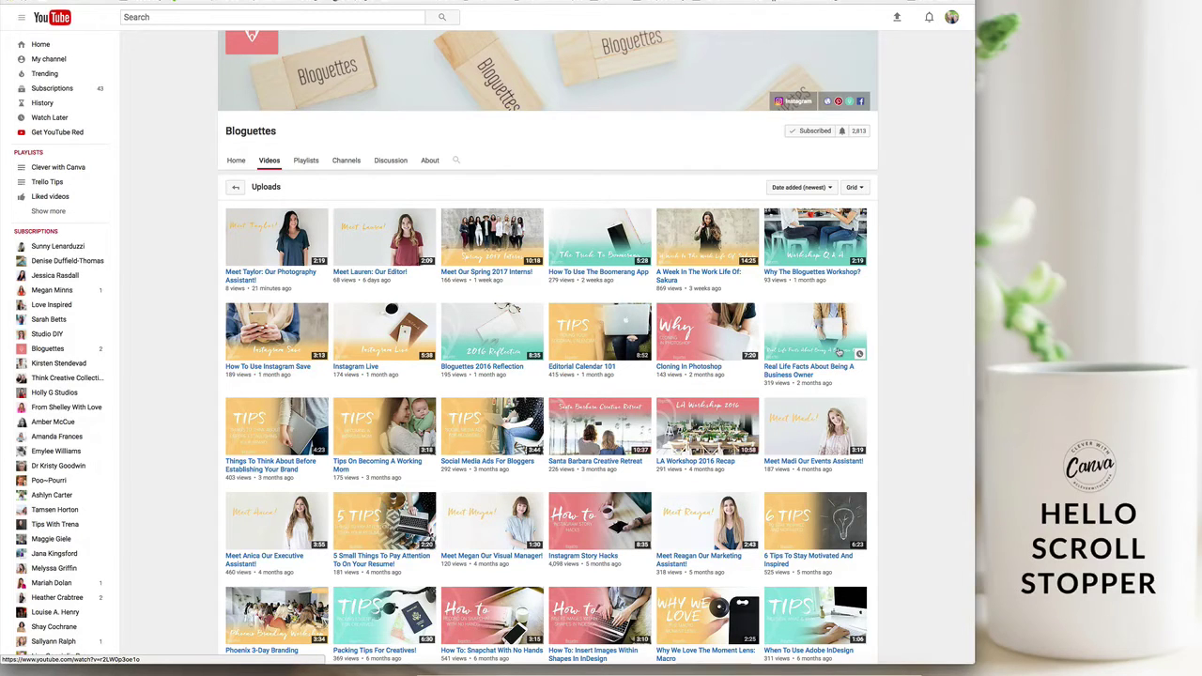
# - View Think Creative Collective's Videos grid for ideas, then return to My channel's home page
pyautogui.click(57, 378)
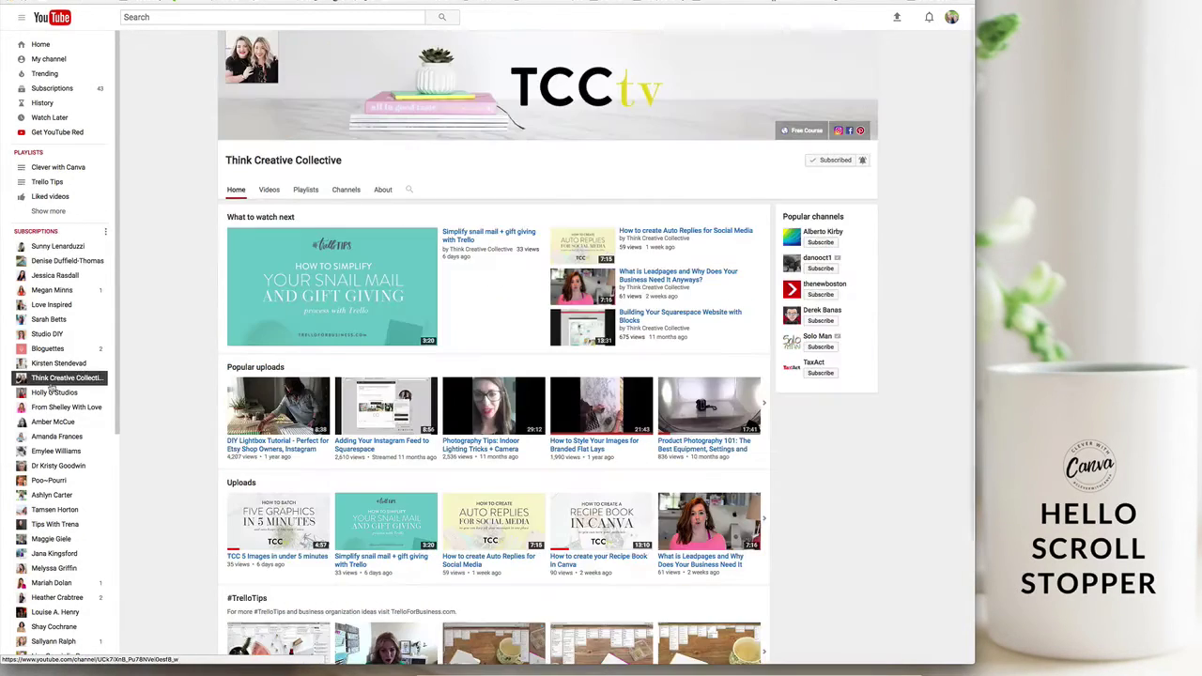
pyautogui.click(269, 189)
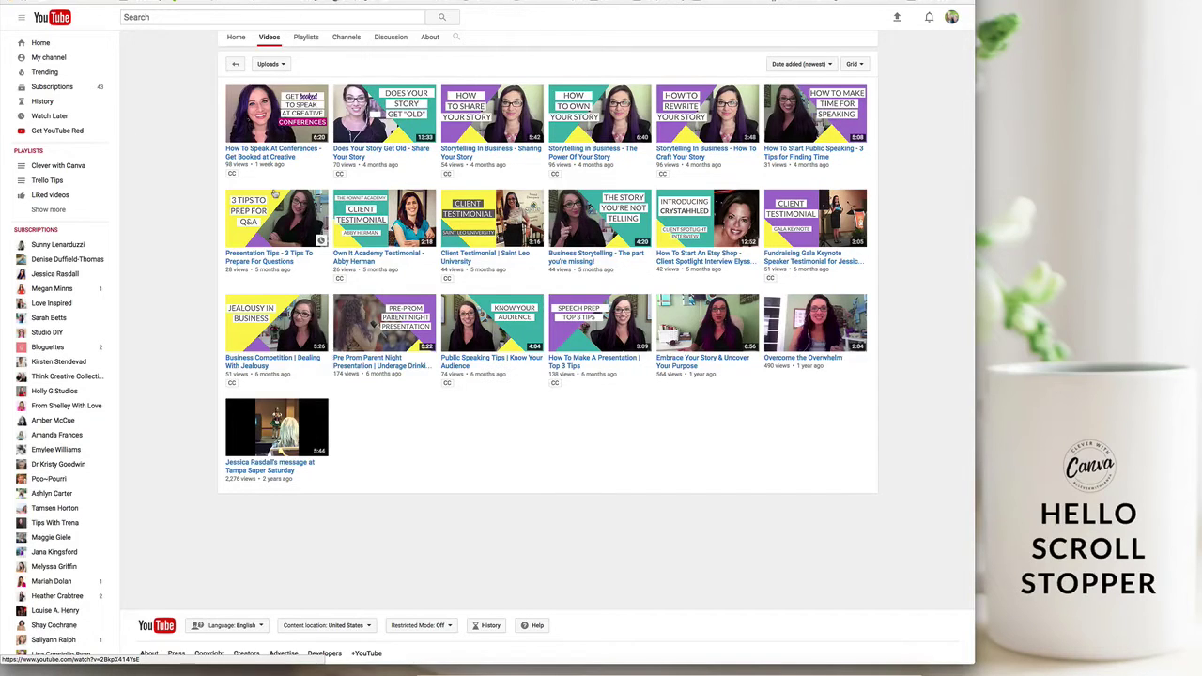
pyautogui.scroll(3, 274, 193)
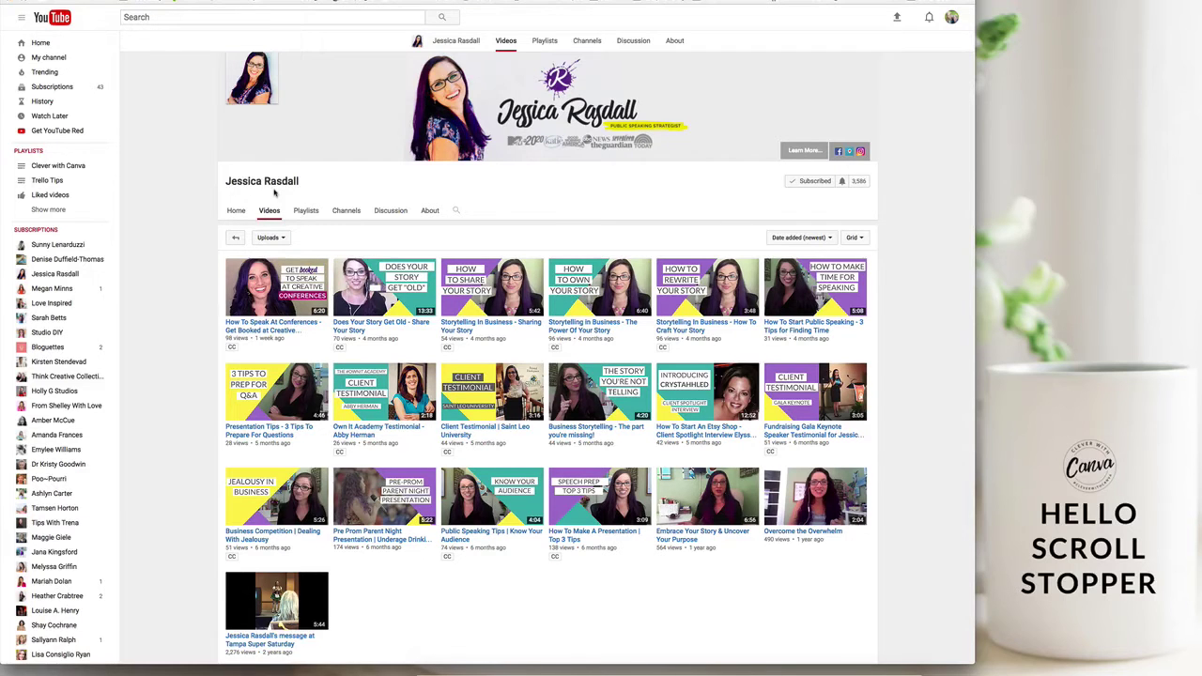
pyautogui.click(48, 58)
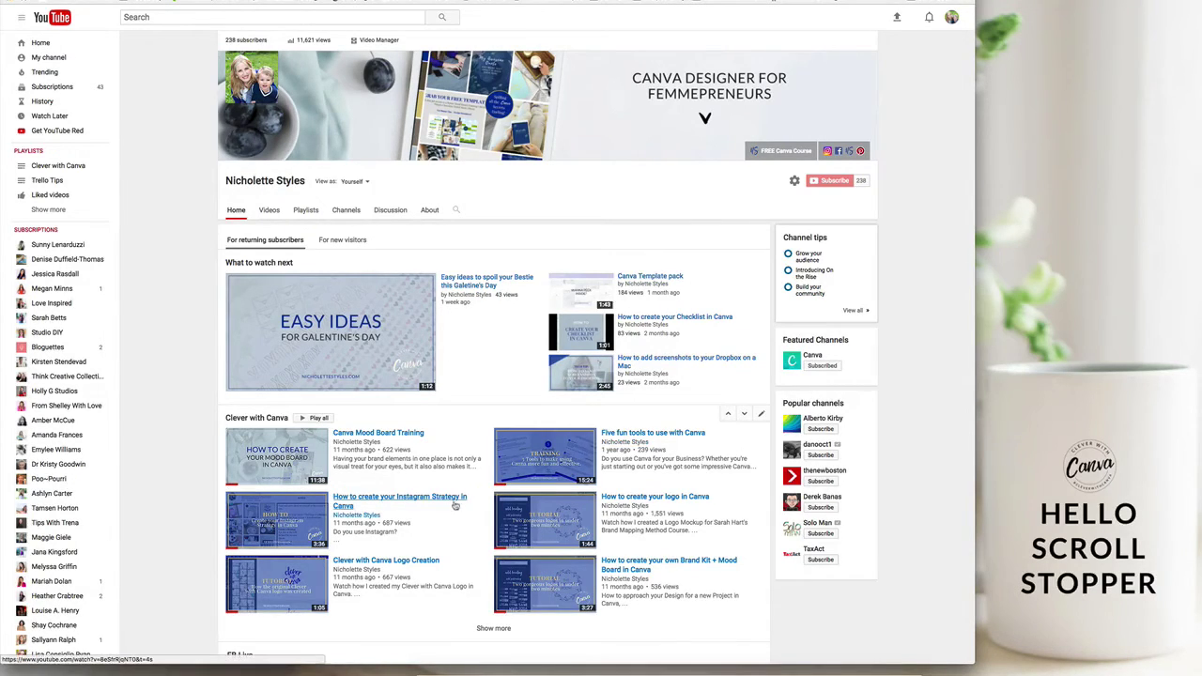
# - Open the Five fun tools to use with Canva video's info and settings, reviewing title and description
pyautogui.click(610, 435)
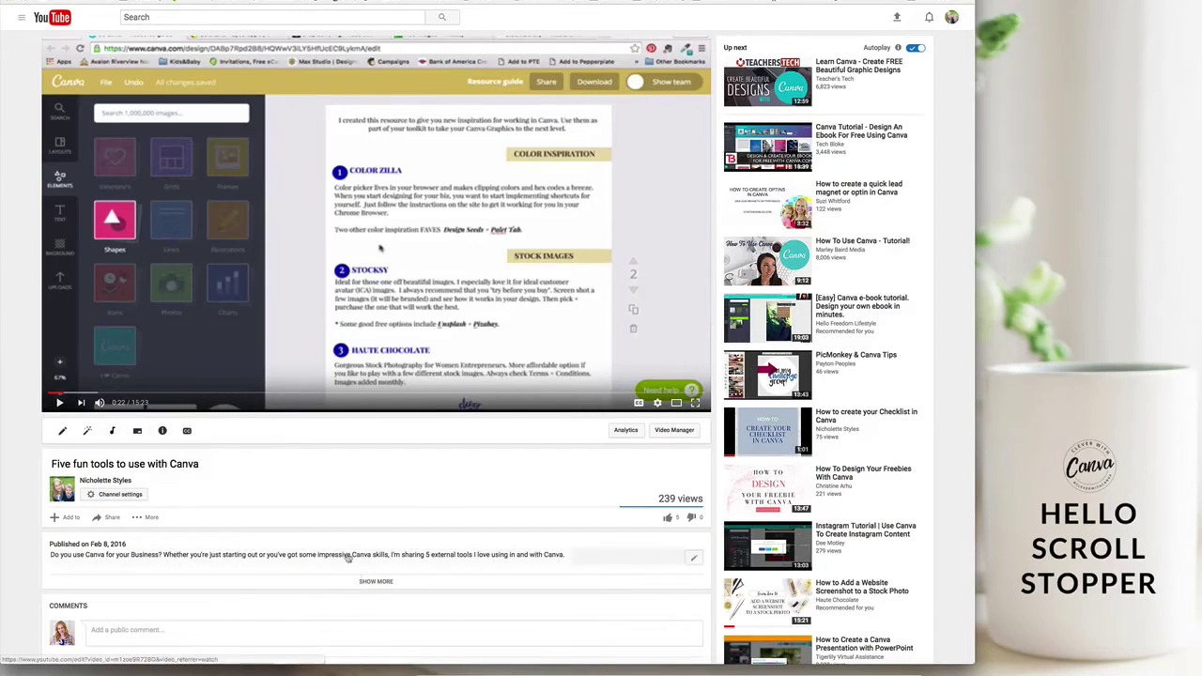
pyautogui.click(376, 581)
pyautogui.scroll(-2, 375, 526)
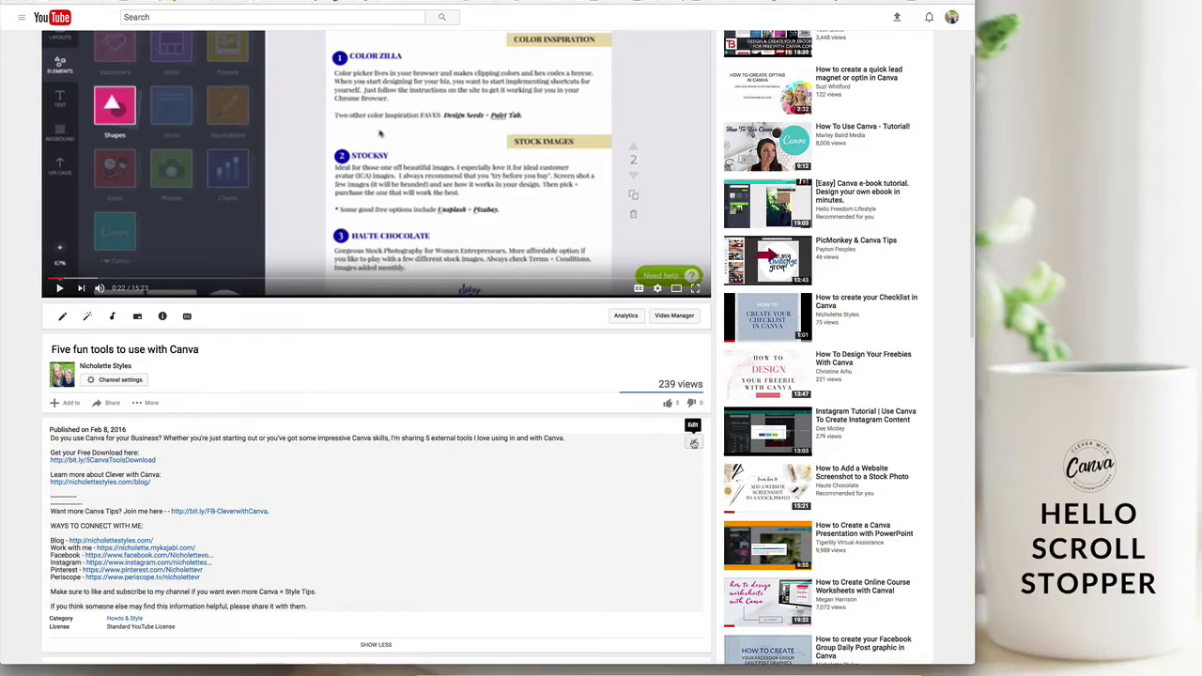
pyautogui.click(61, 318)
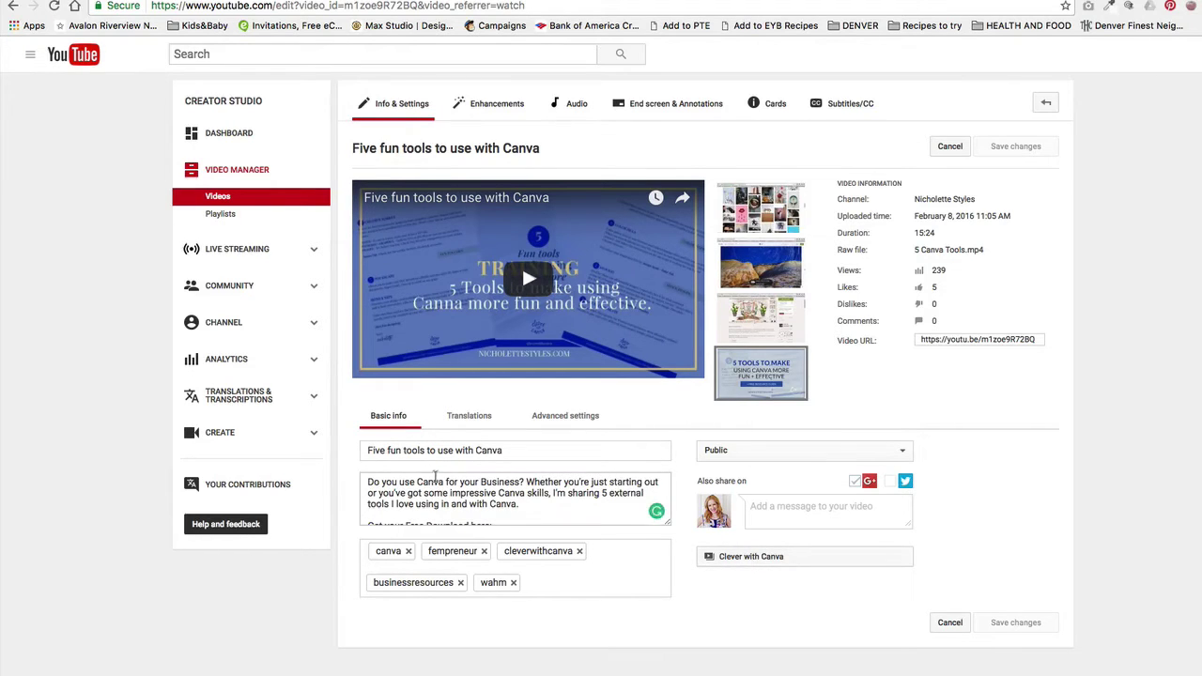
pyautogui.click(420, 451)
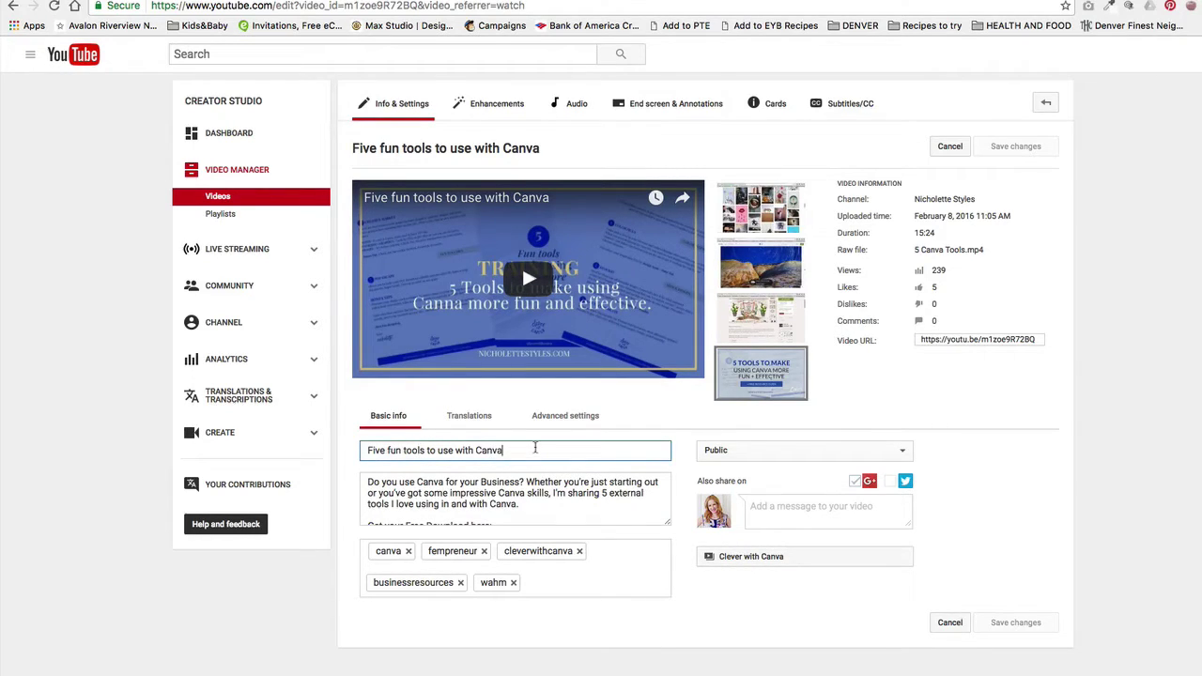
pyautogui.click(528, 508)
pyautogui.scroll(-1, 528, 507)
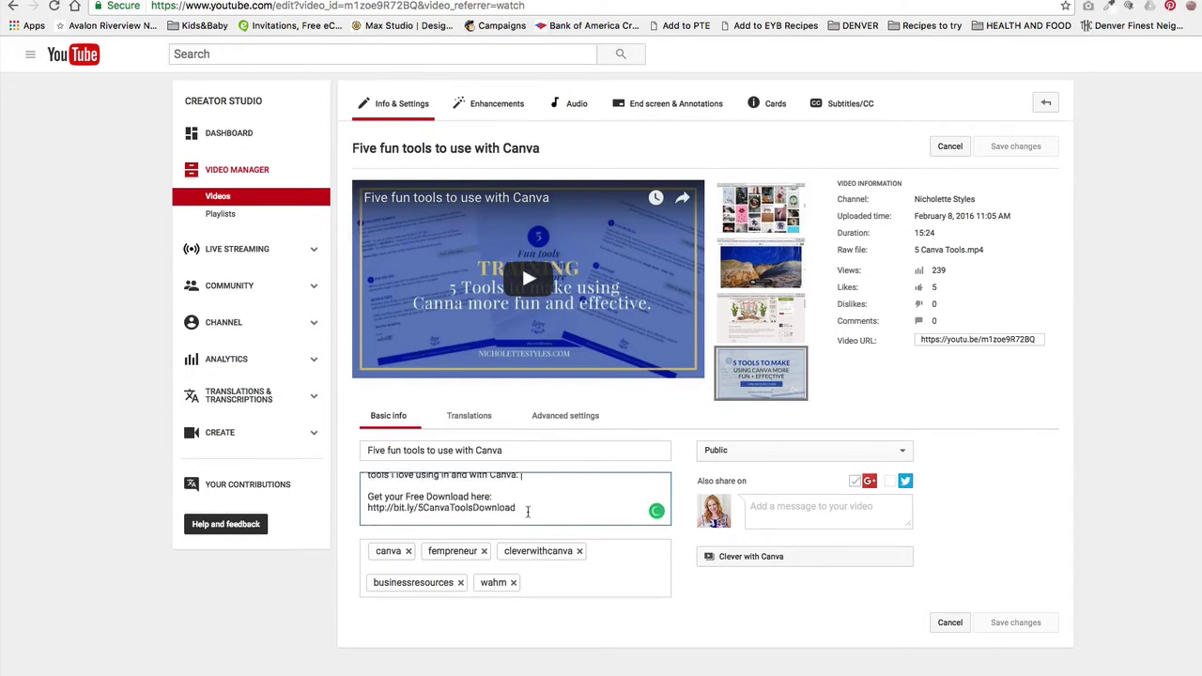
pyautogui.scroll(1, 528, 512)
# - Replace the video's custom thumbnail with the image file 4.png
pyautogui.moveTo(766, 376)
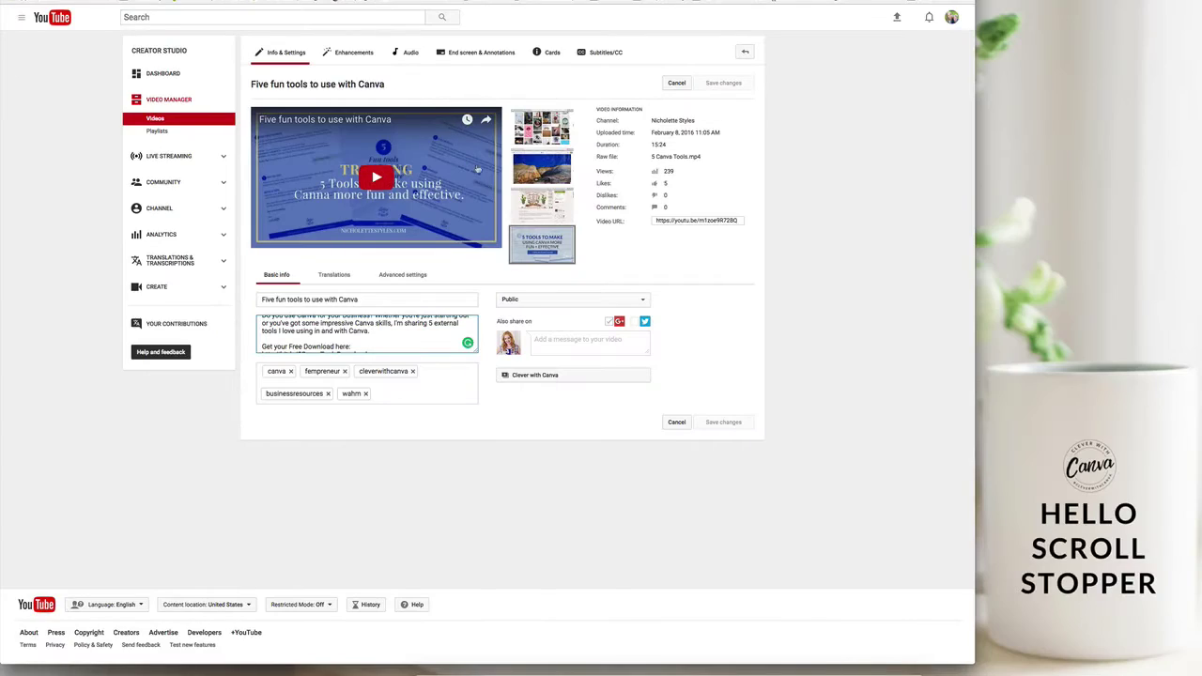
pyautogui.moveTo(747, 322)
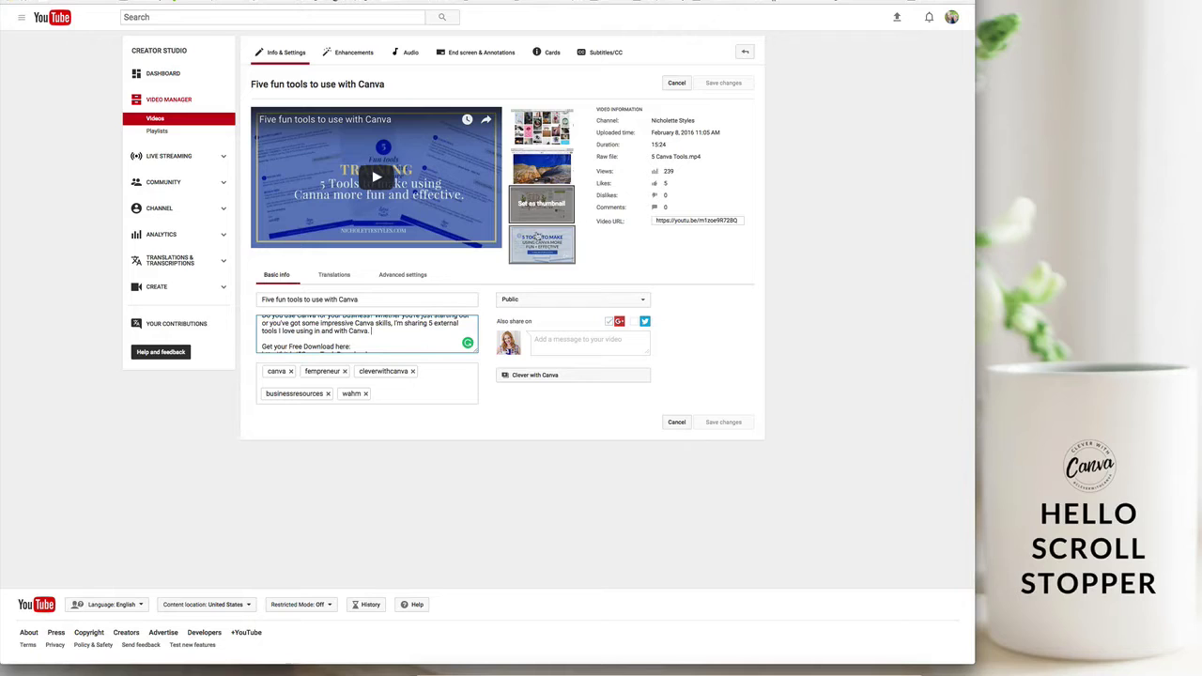
pyautogui.click(541, 244)
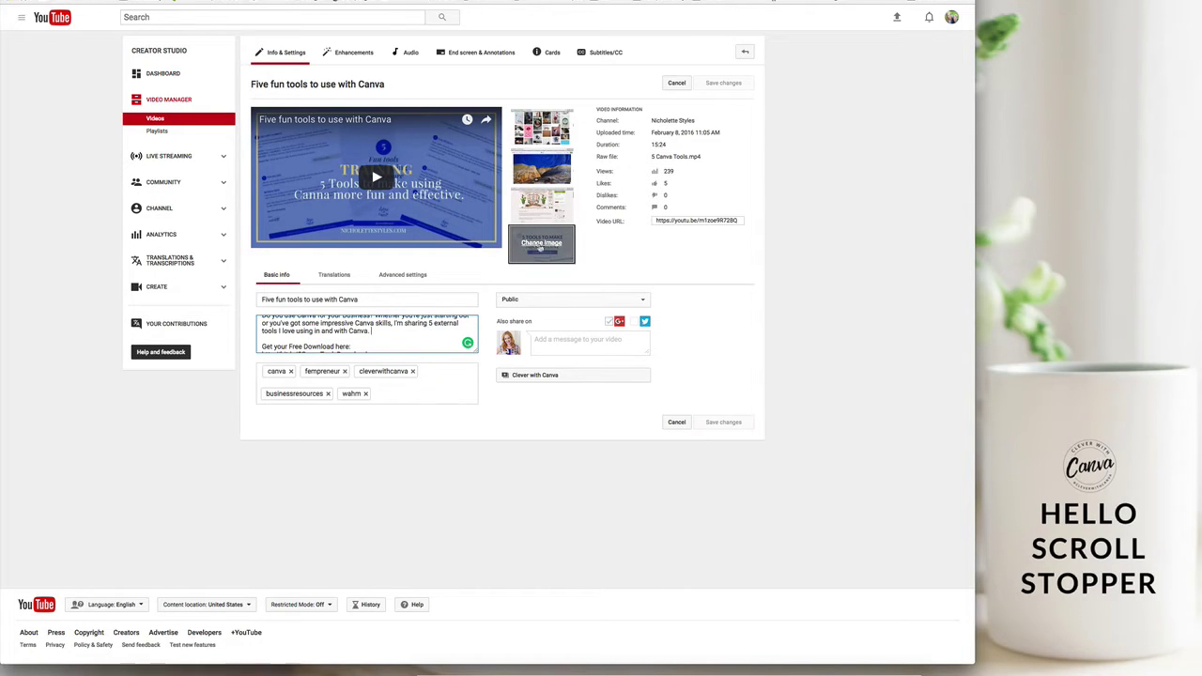
pyautogui.click(427, 81)
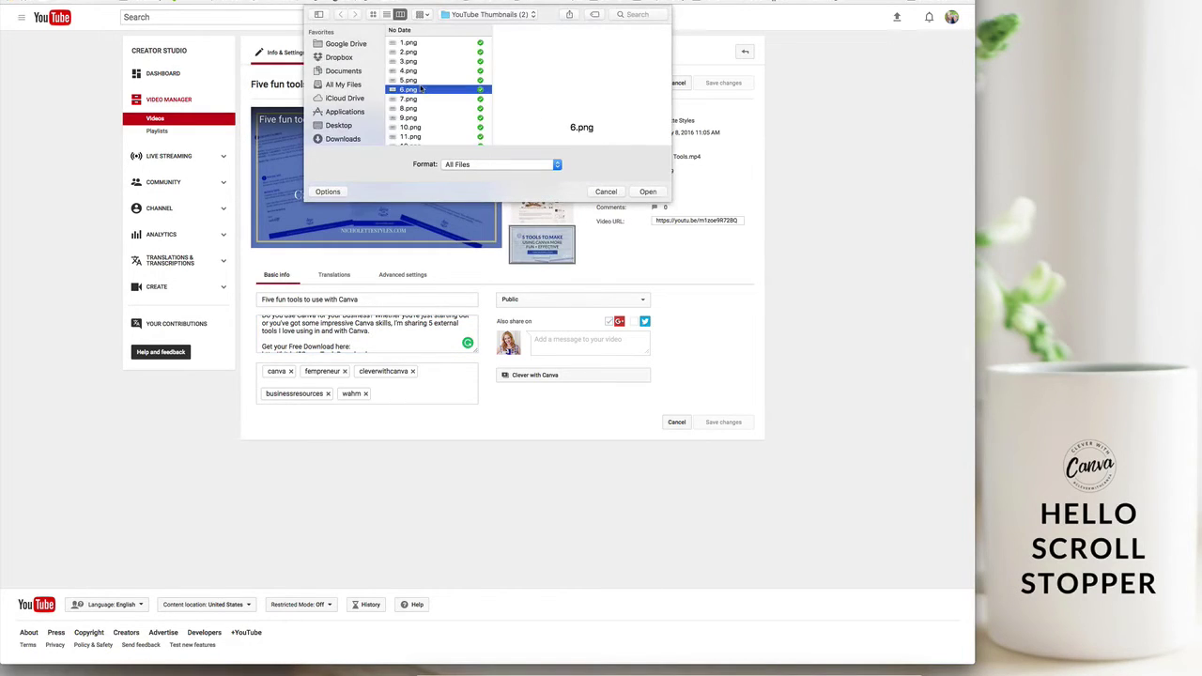
pyautogui.click(421, 107)
pyautogui.click(422, 70)
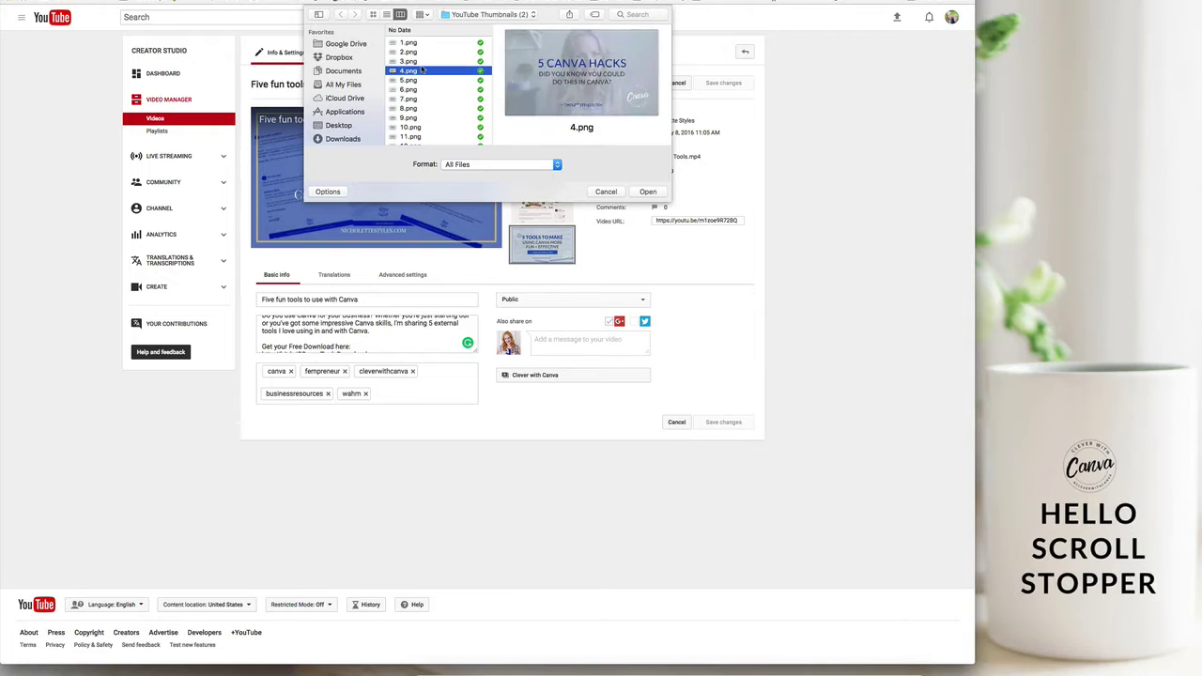
pyautogui.click(646, 191)
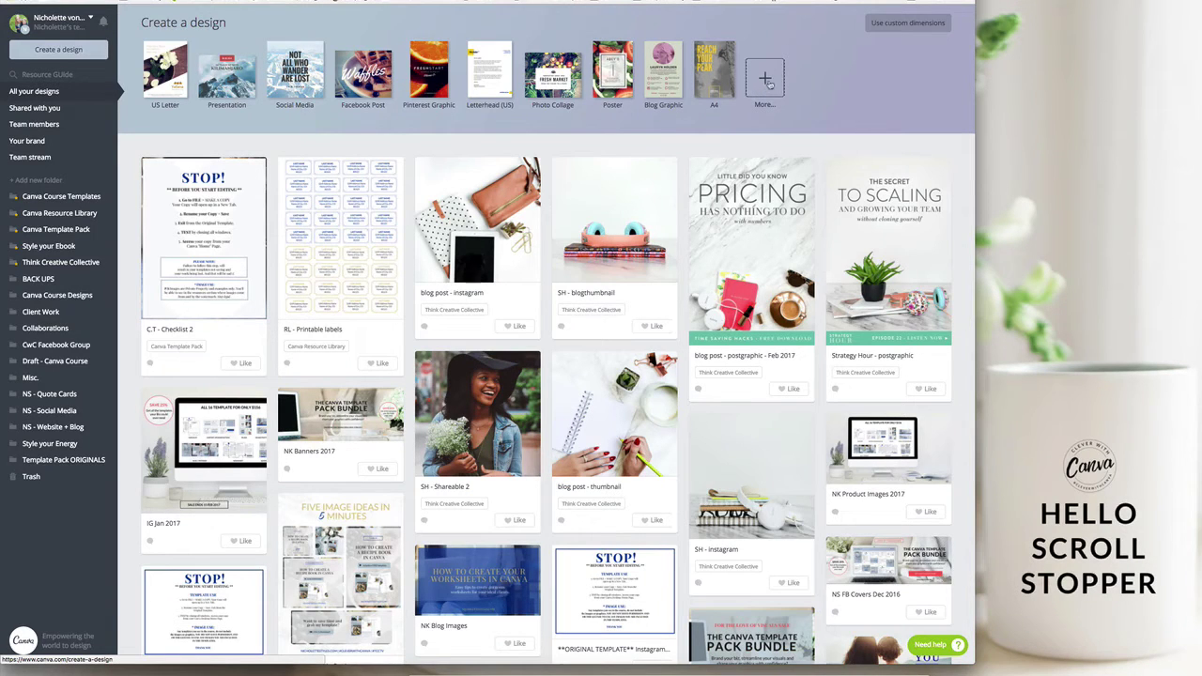
# - Show all design types and start a blank YouTube Thumbnail design
pyautogui.click(765, 80)
pyautogui.scroll(-10, 307, 223)
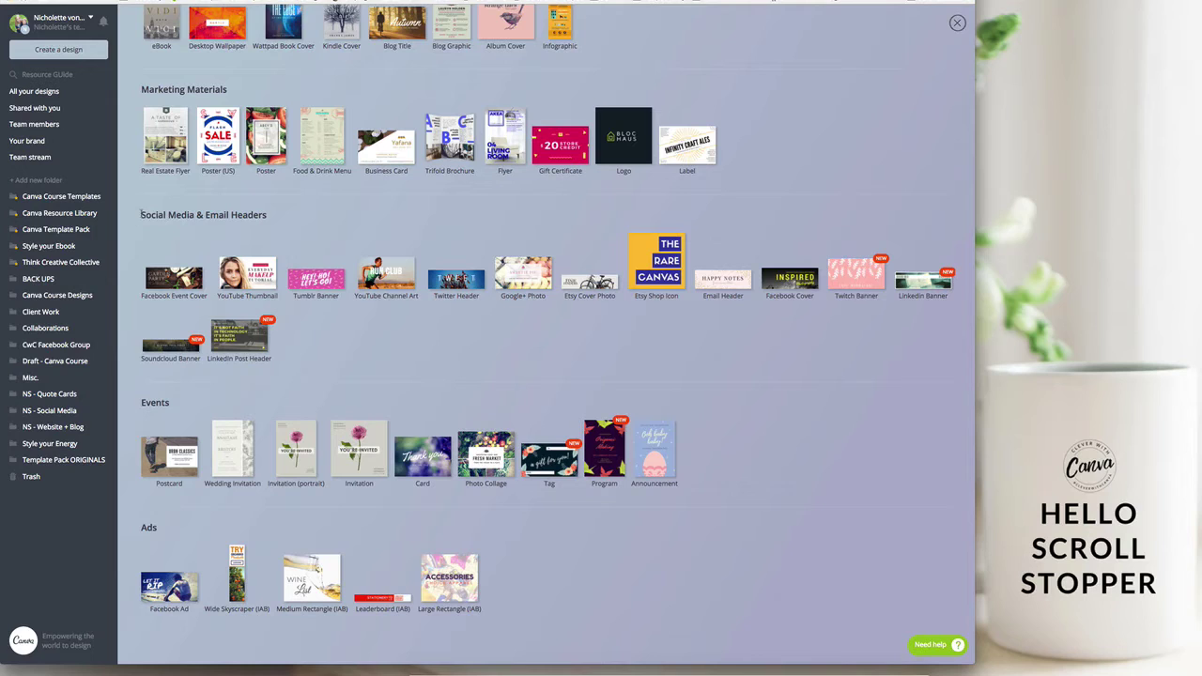
pyautogui.moveTo(139, 216); pyautogui.dragTo(279, 214)
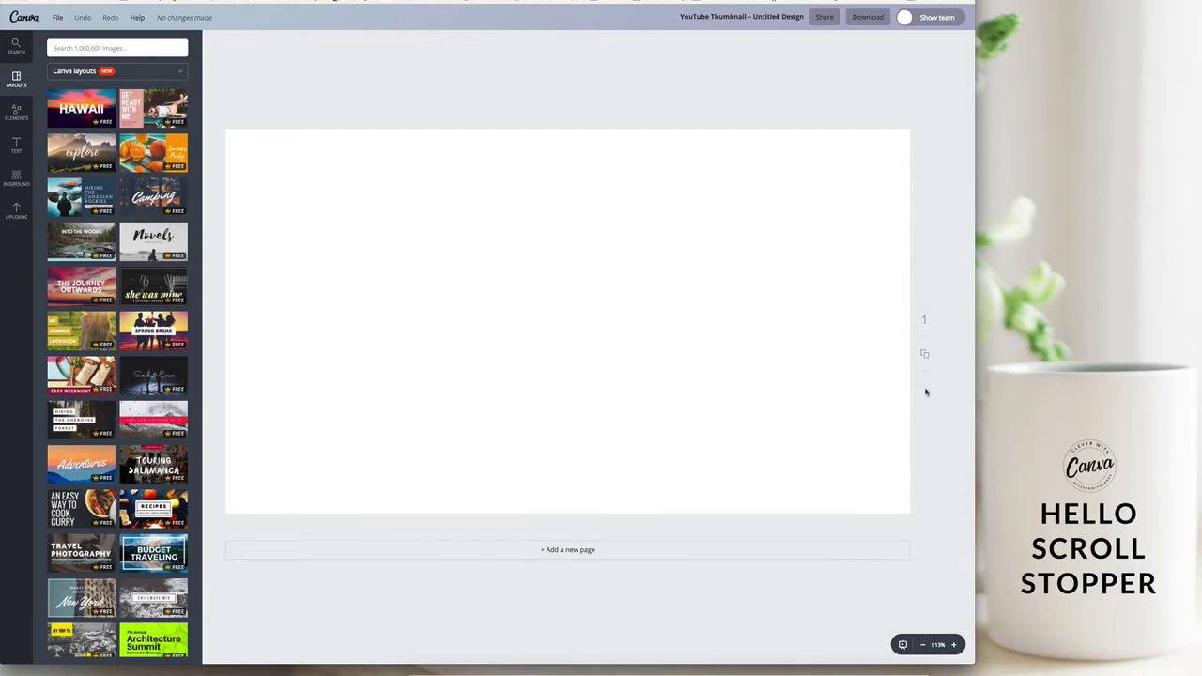
# - Zoom to 100%, apply the Into the Woods layout, and recolour the bar grey-blue from brand colours
pyautogui.click(923, 645)
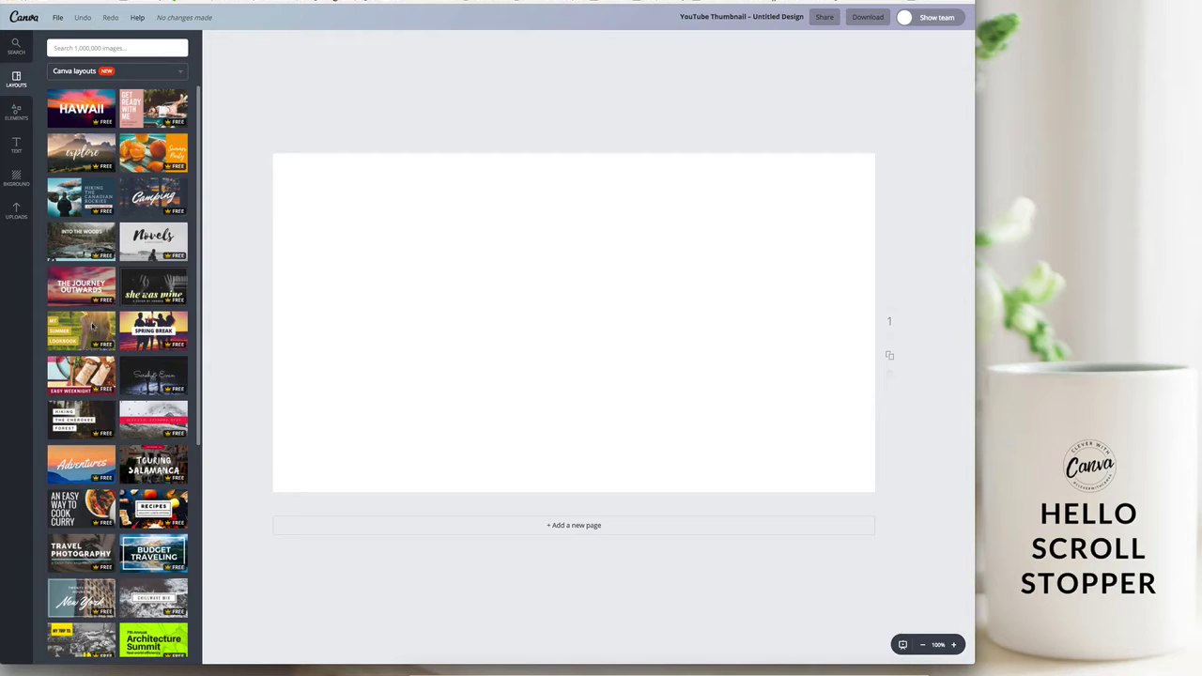
pyautogui.click(133, 122)
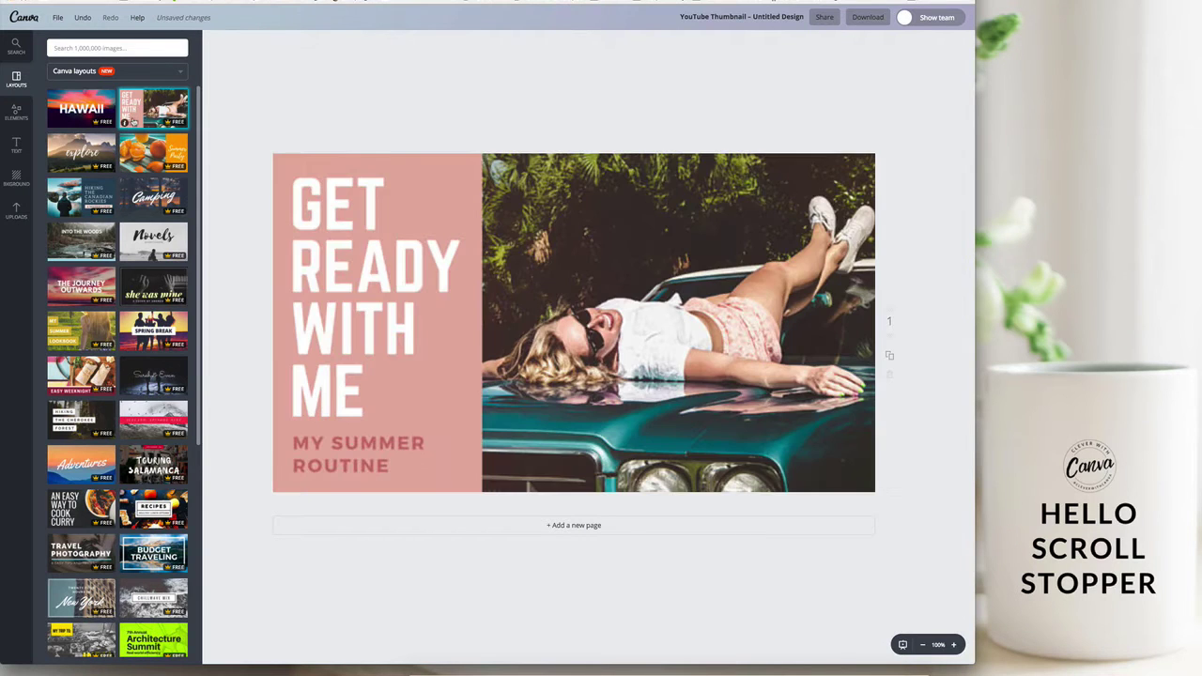
pyautogui.click(376, 165)
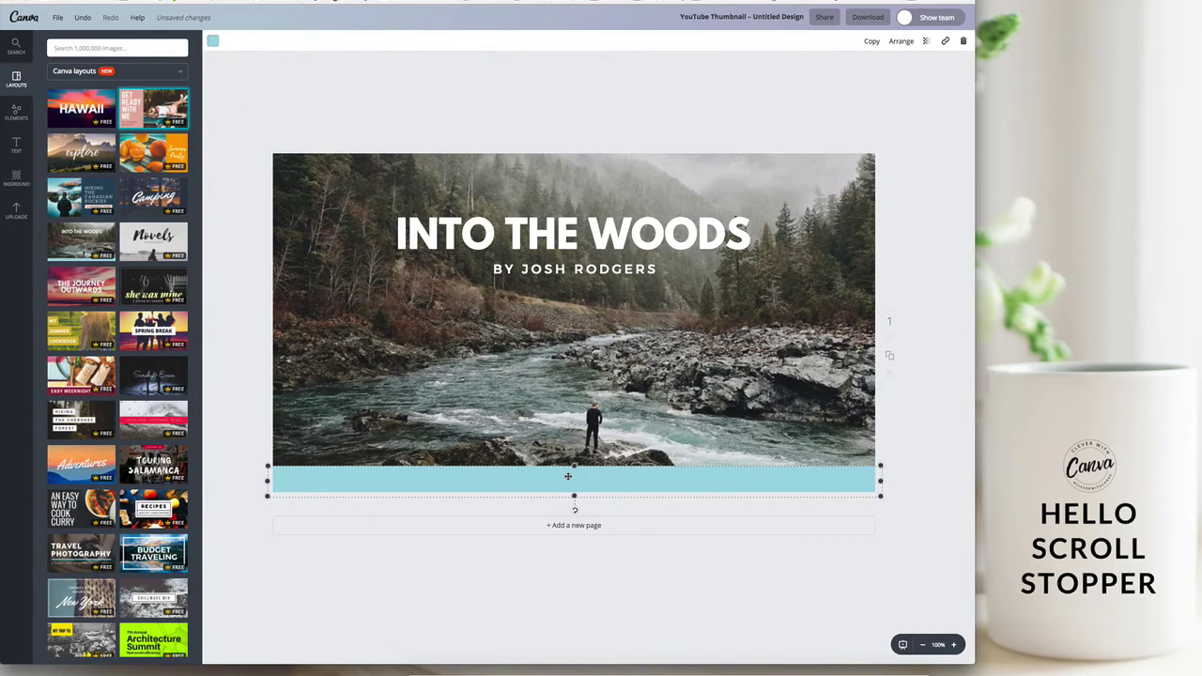
pyautogui.click(212, 41)
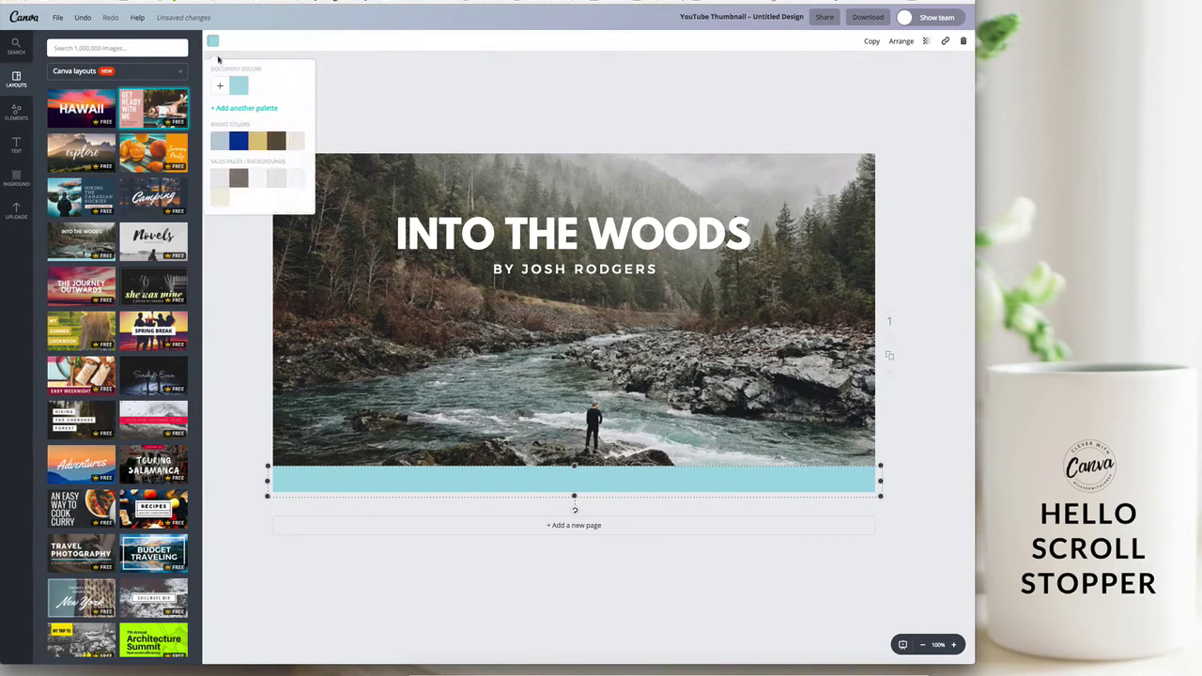
pyautogui.click(222, 145)
pyautogui.click(698, 190)
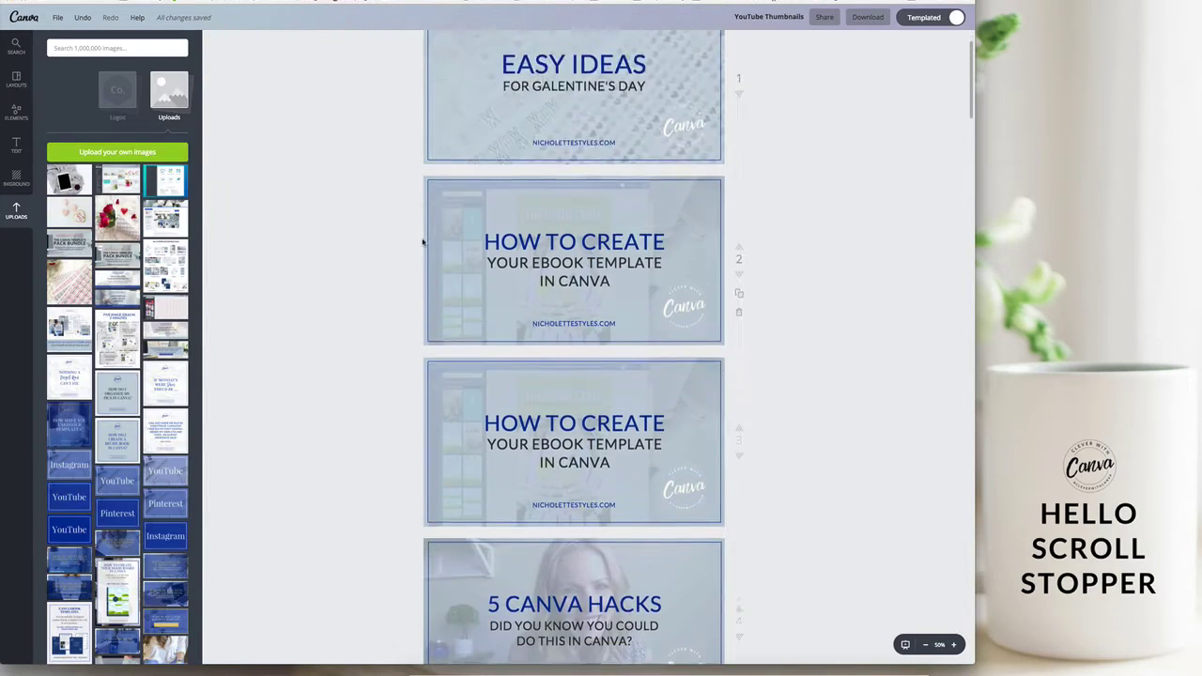
# - Drag the app screenshot from Uploads onto page 3, behind the blue overlay
pyautogui.scroll(-2, 423, 242)
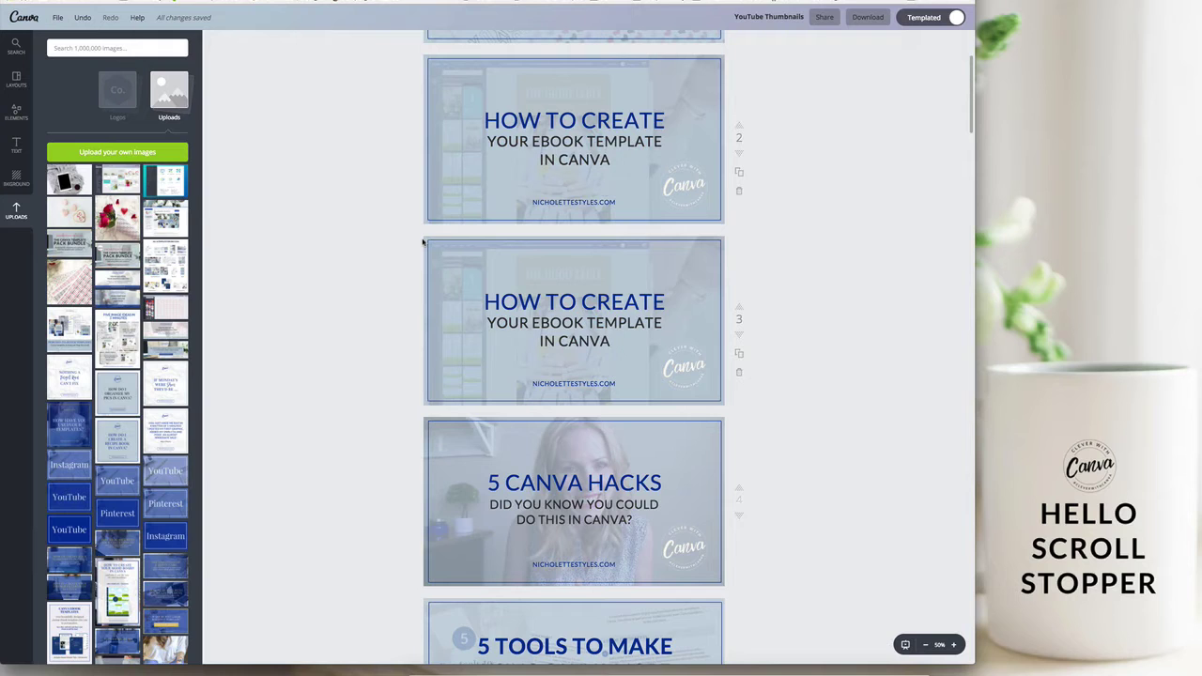
pyautogui.scroll(-2, 423, 242)
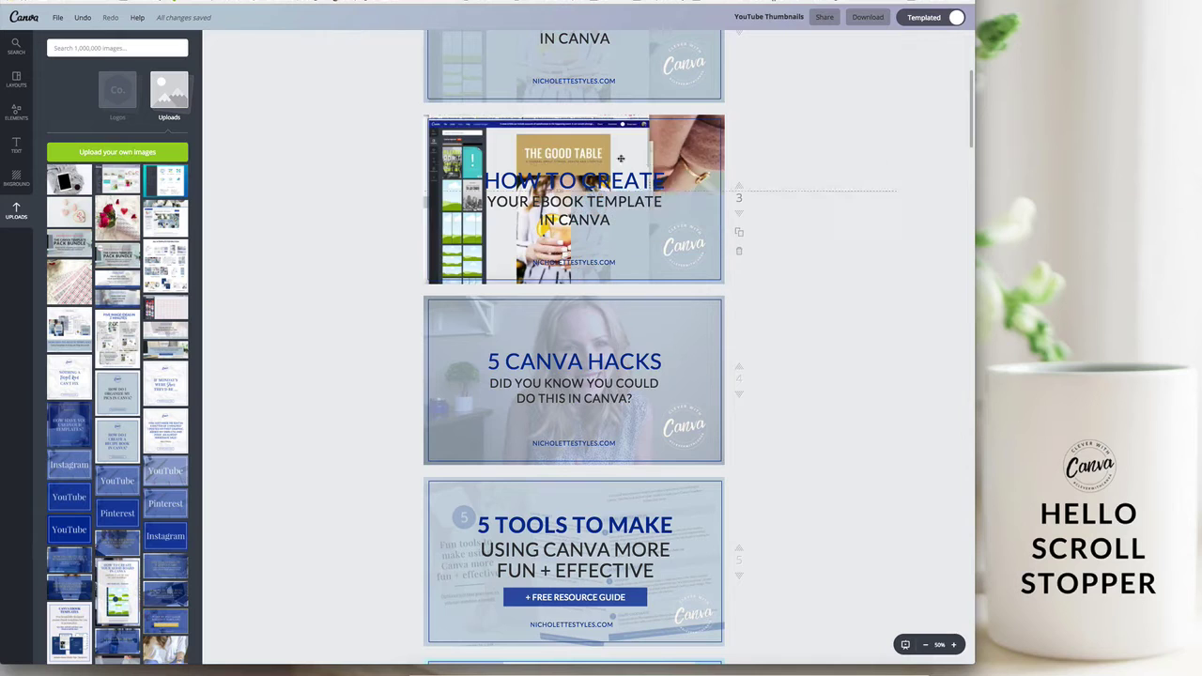
pyautogui.moveTo(621, 157); pyautogui.dragTo(621, 160)
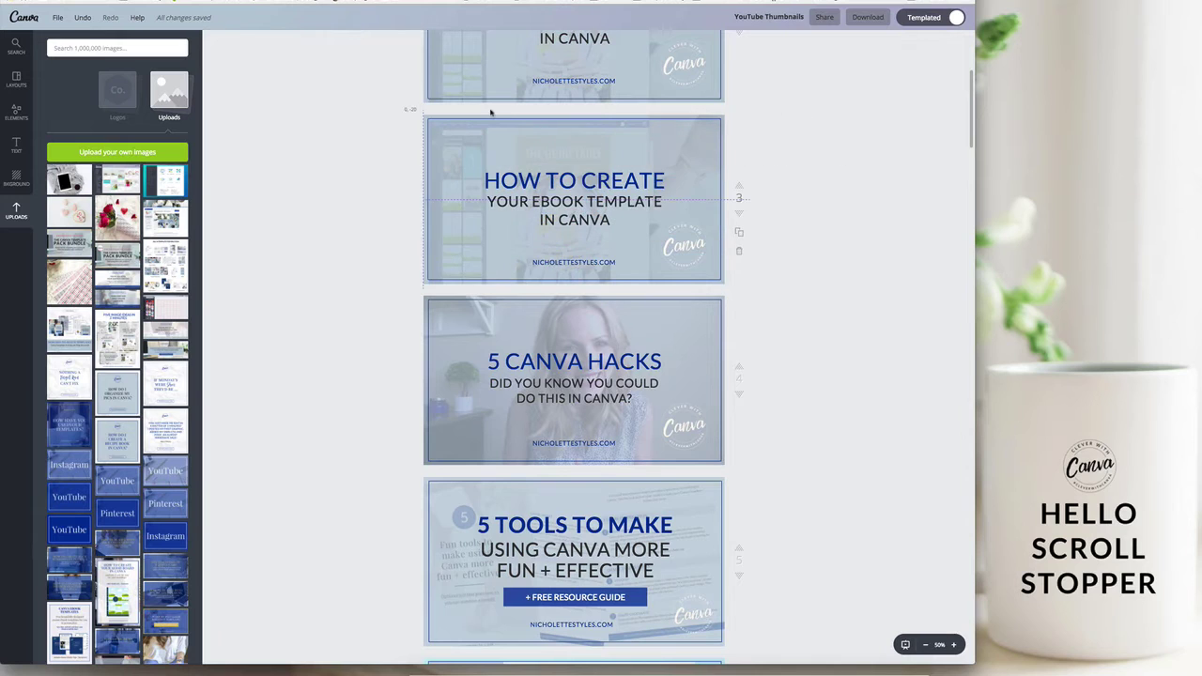
# - Make page 4's subtitle text black and reposition the title below the Canva logo
pyautogui.click(651, 298)
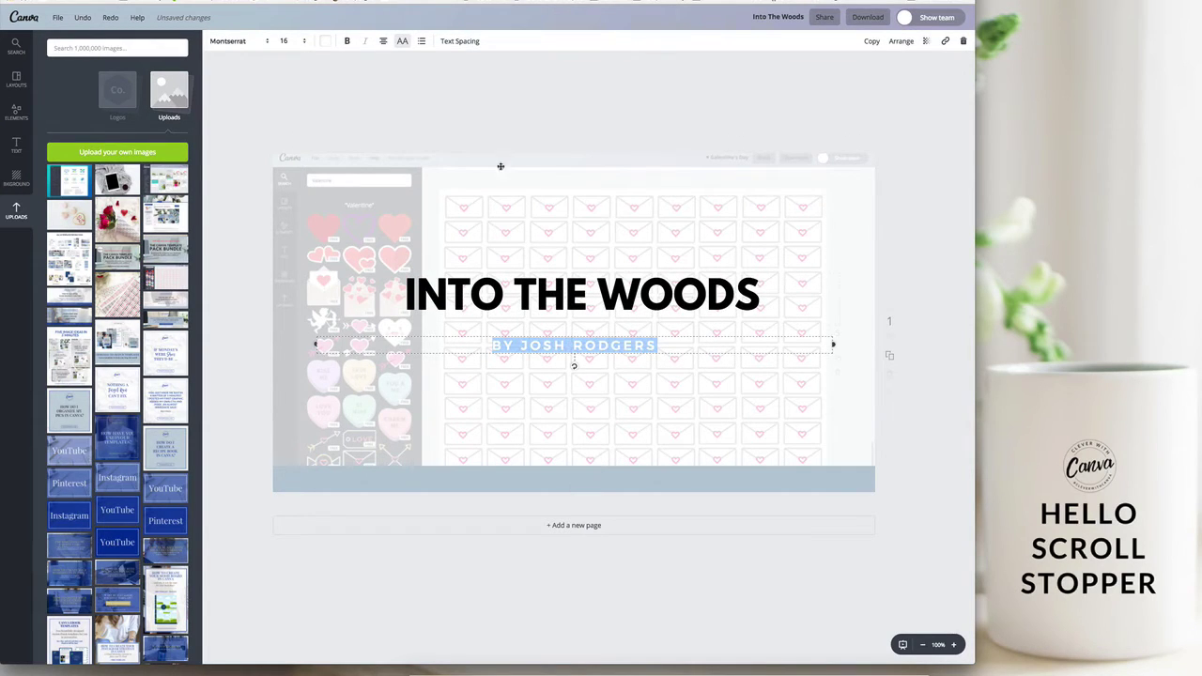
pyautogui.click(328, 43)
pyautogui.scroll(-3, 366, 160)
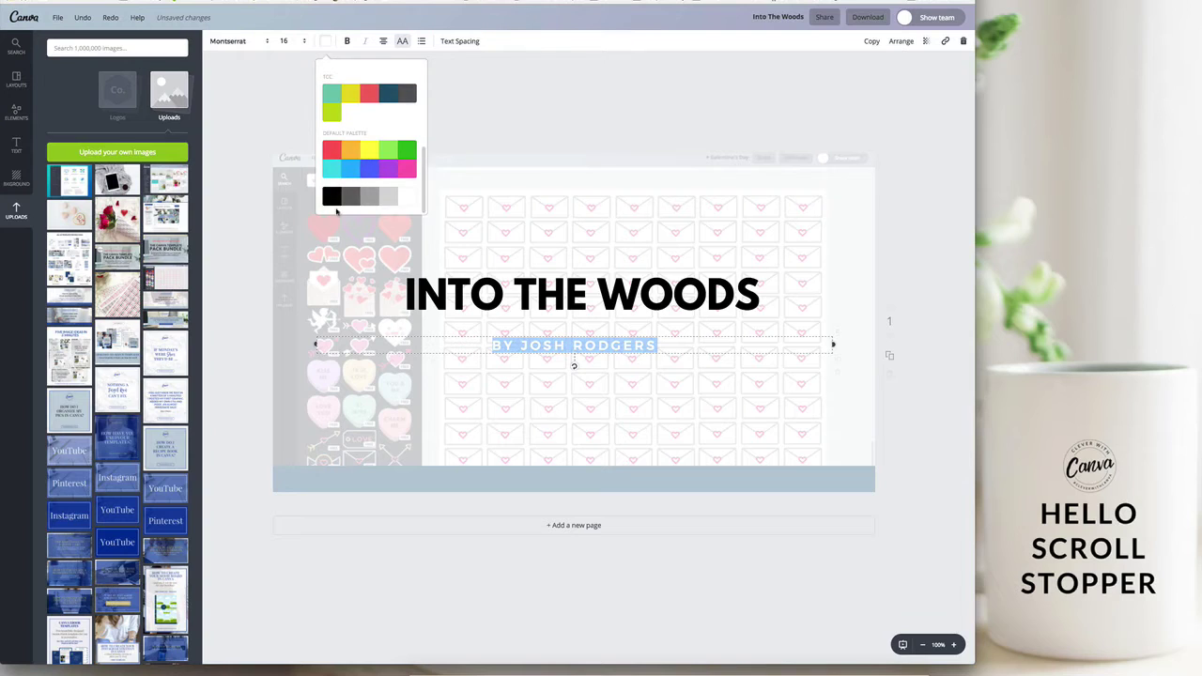
pyautogui.click(330, 200)
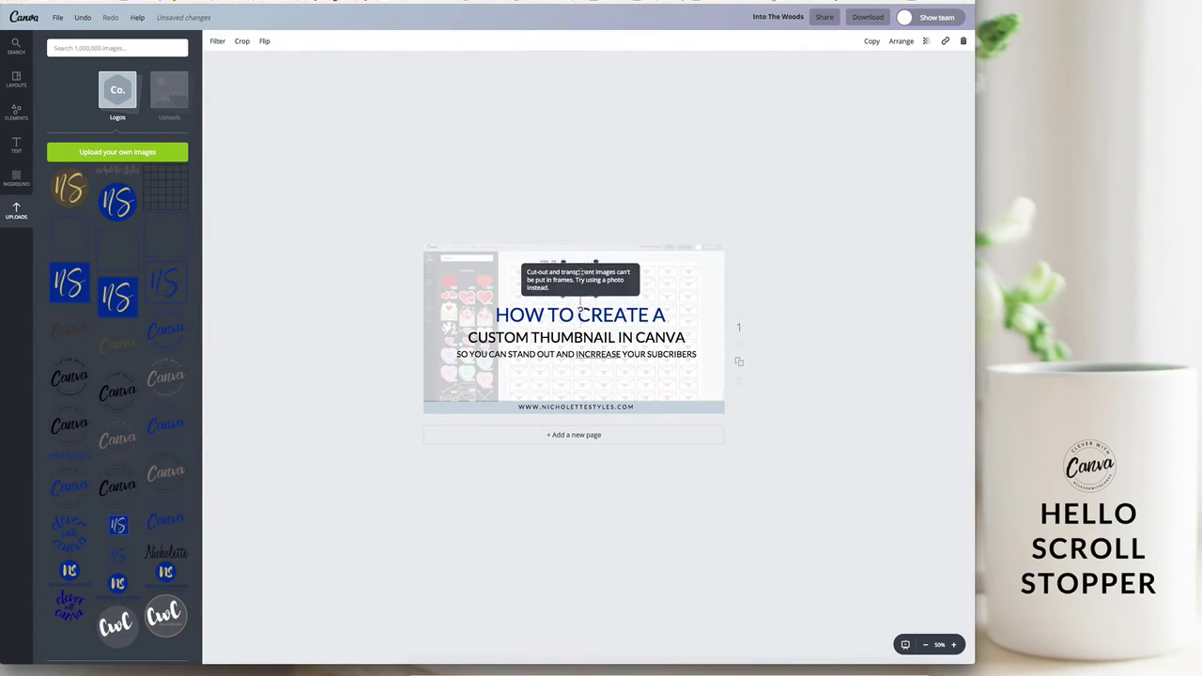
pyautogui.click(872, 253)
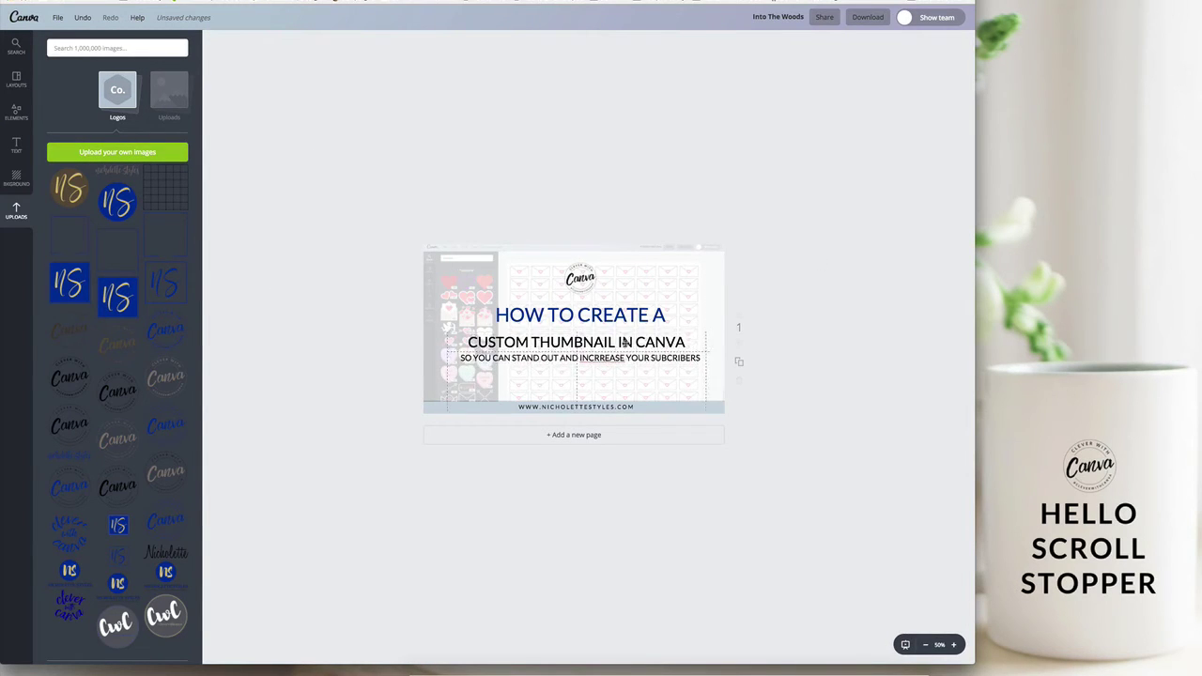
pyautogui.moveTo(624, 324)
pyautogui.mouseDown()
pyautogui.moveTo(619, 346)
pyautogui.moveTo(612, 325)
pyautogui.mouseUp()
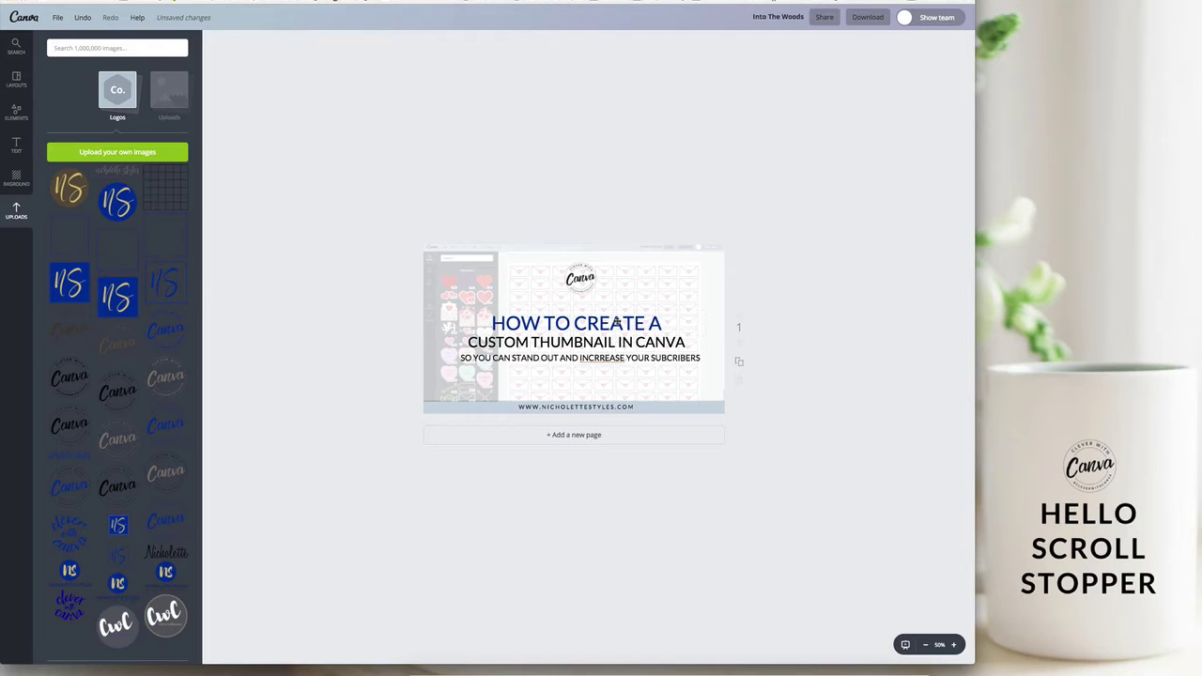
pyautogui.click(616, 323)
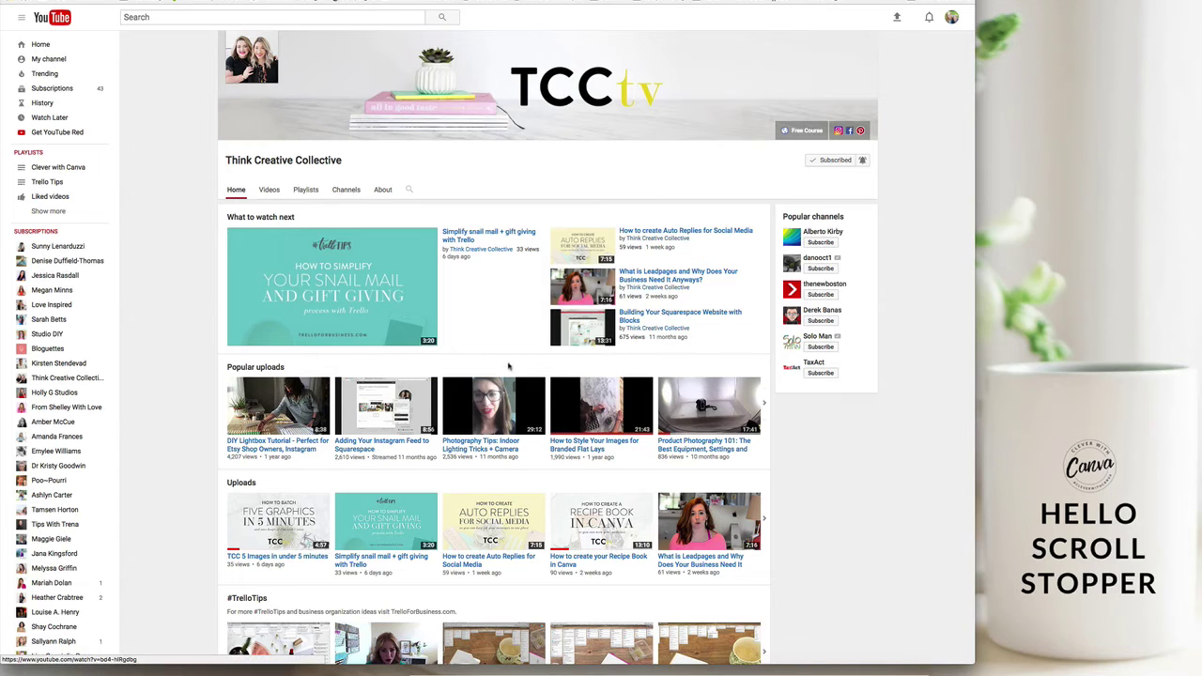
pyautogui.scroll(-1, 483, 470)
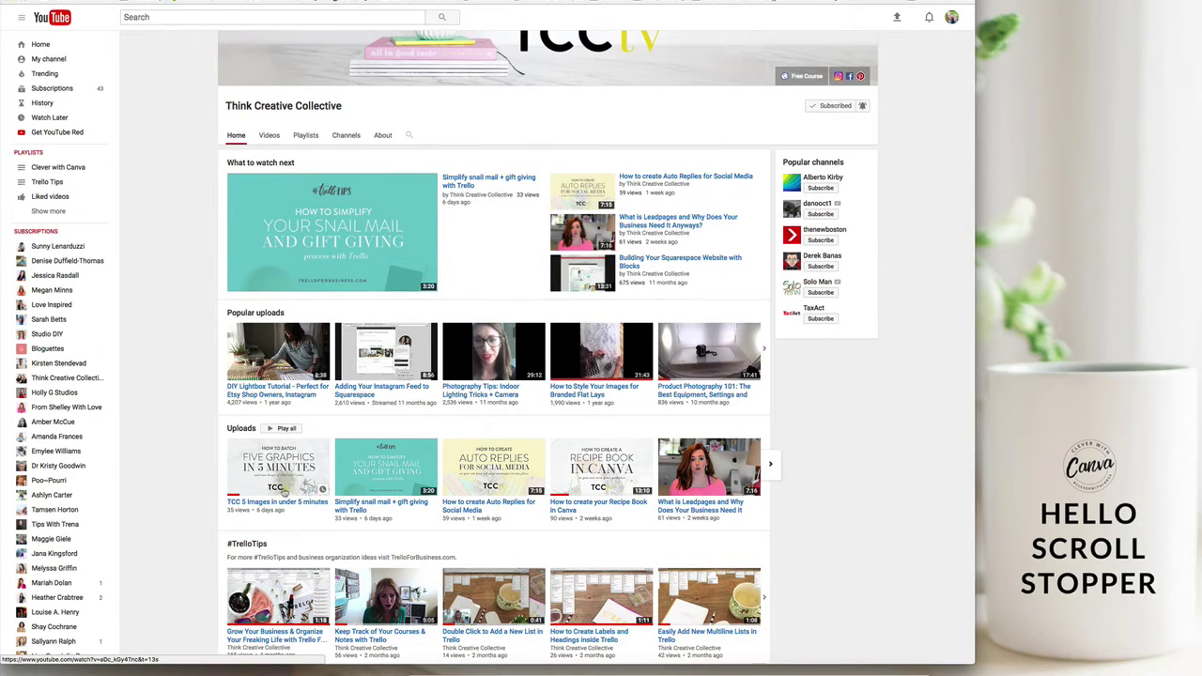
pyautogui.scroll(1, 289, 490)
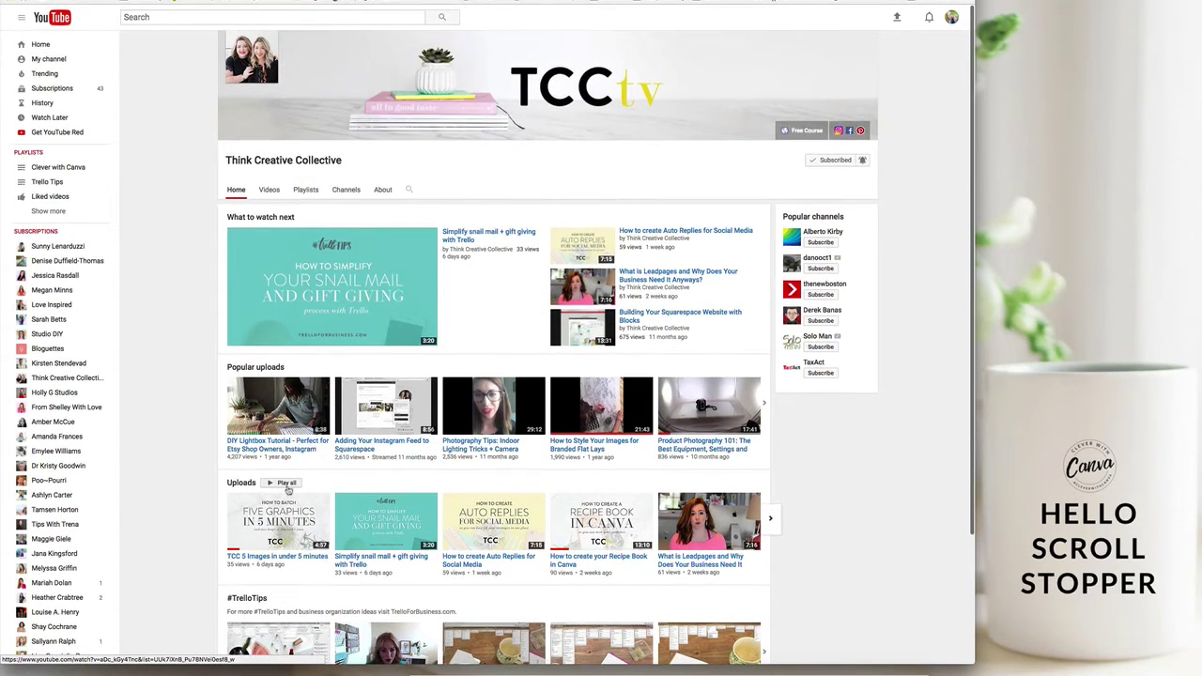
pyautogui.scroll(-1, 267, 490)
pyautogui.scroll(1, 270, 490)
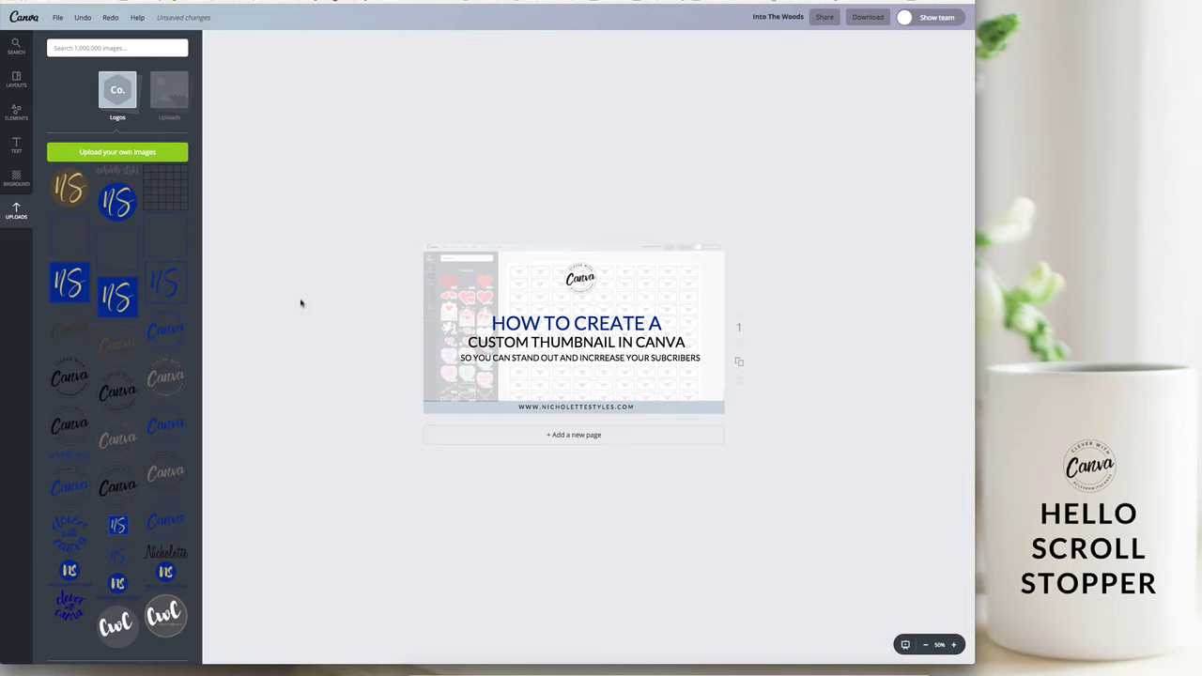
# - Nudge the website bar at the bottom of page 1 slightly lower
pyautogui.click(16, 79)
pyautogui.click(571, 395)
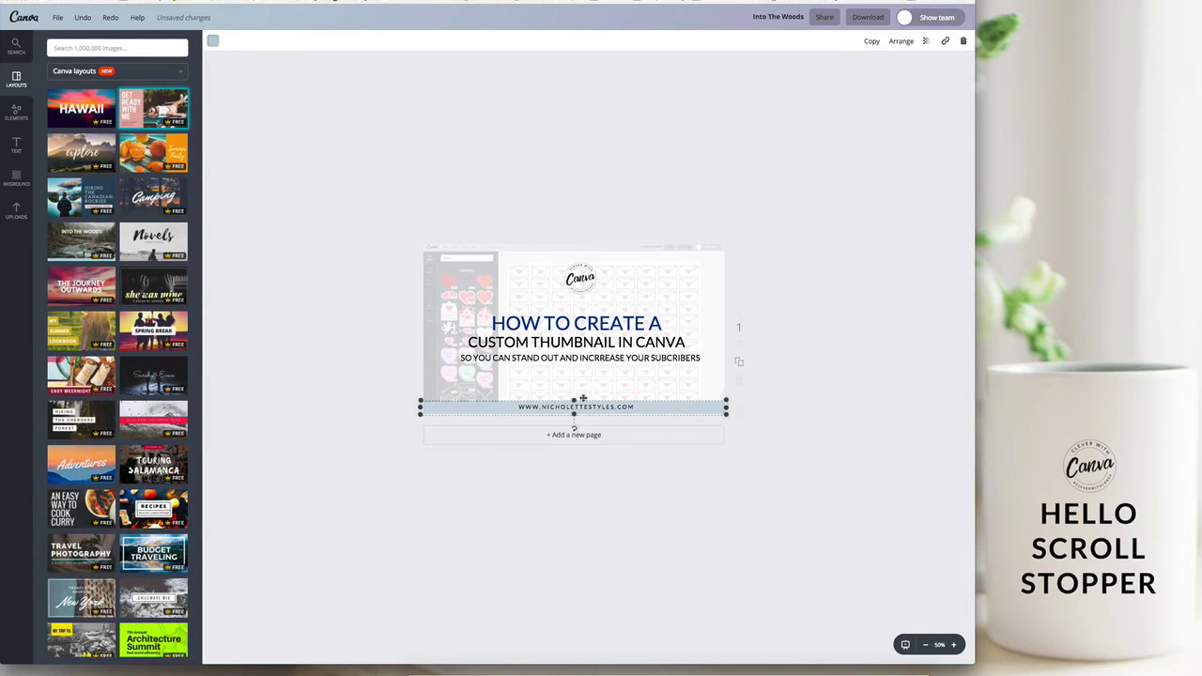
pyautogui.moveTo(571, 395); pyautogui.dragTo(572, 399)
pyautogui.click(778, 349)
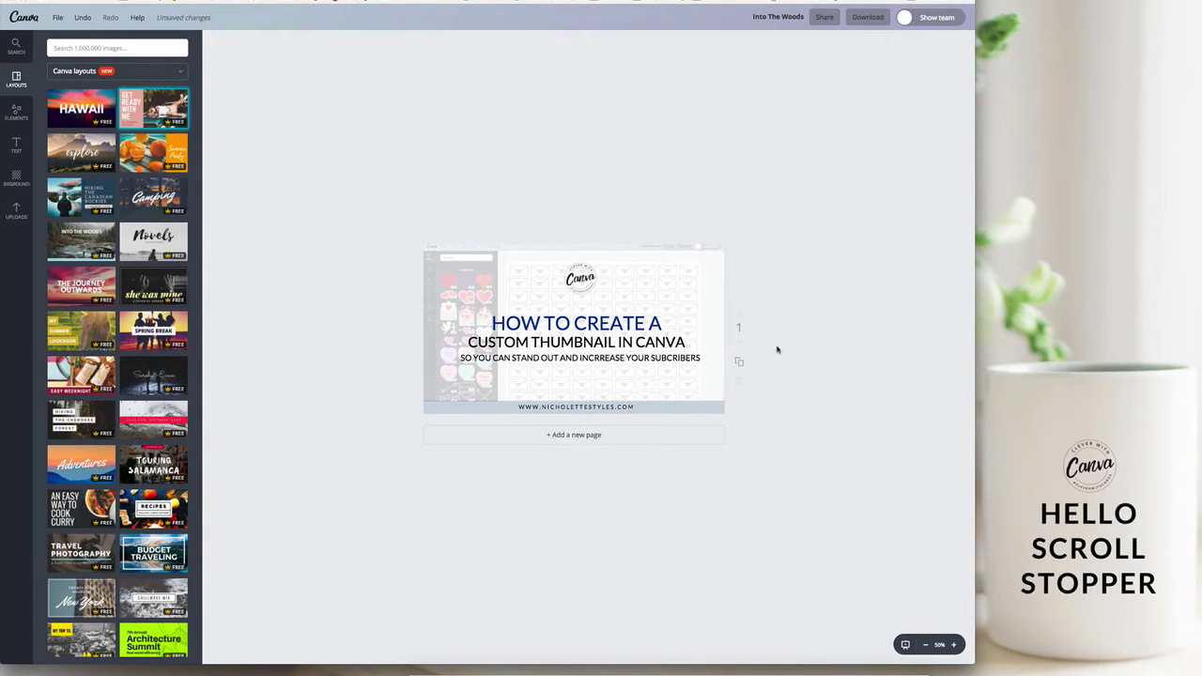
# - Add page 2 with the MY SUMMER LOOKBOOK layout and the kitchen flower photo
pyautogui.click(450, 437)
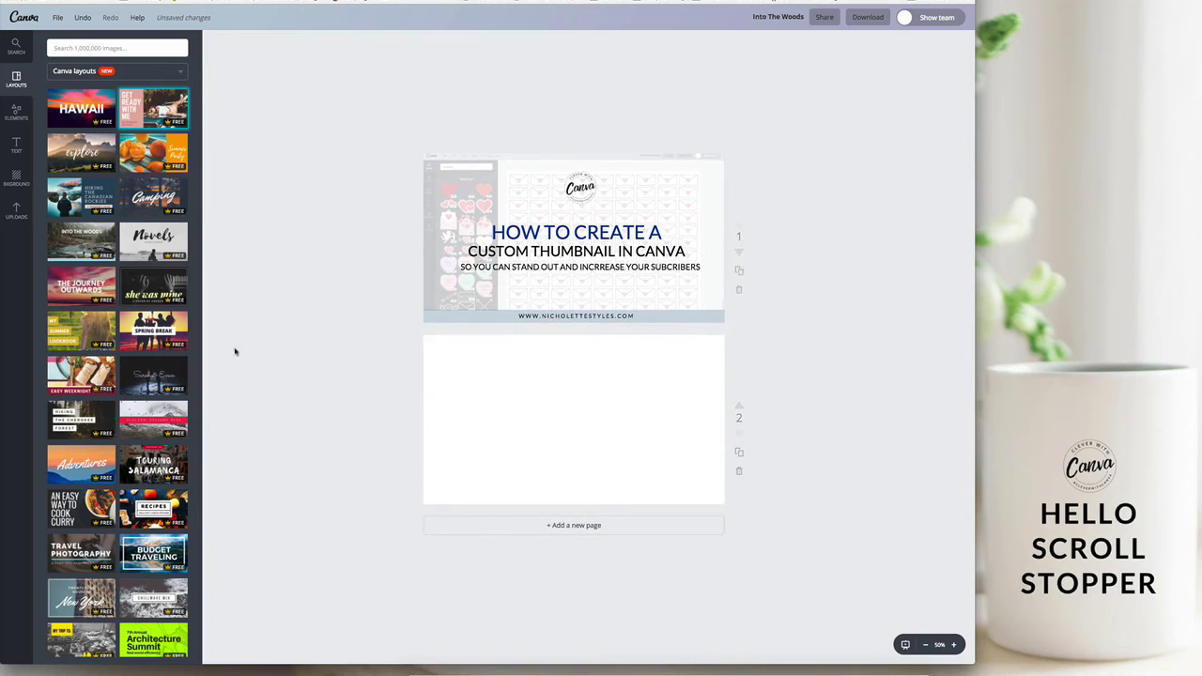
pyautogui.click(81, 341)
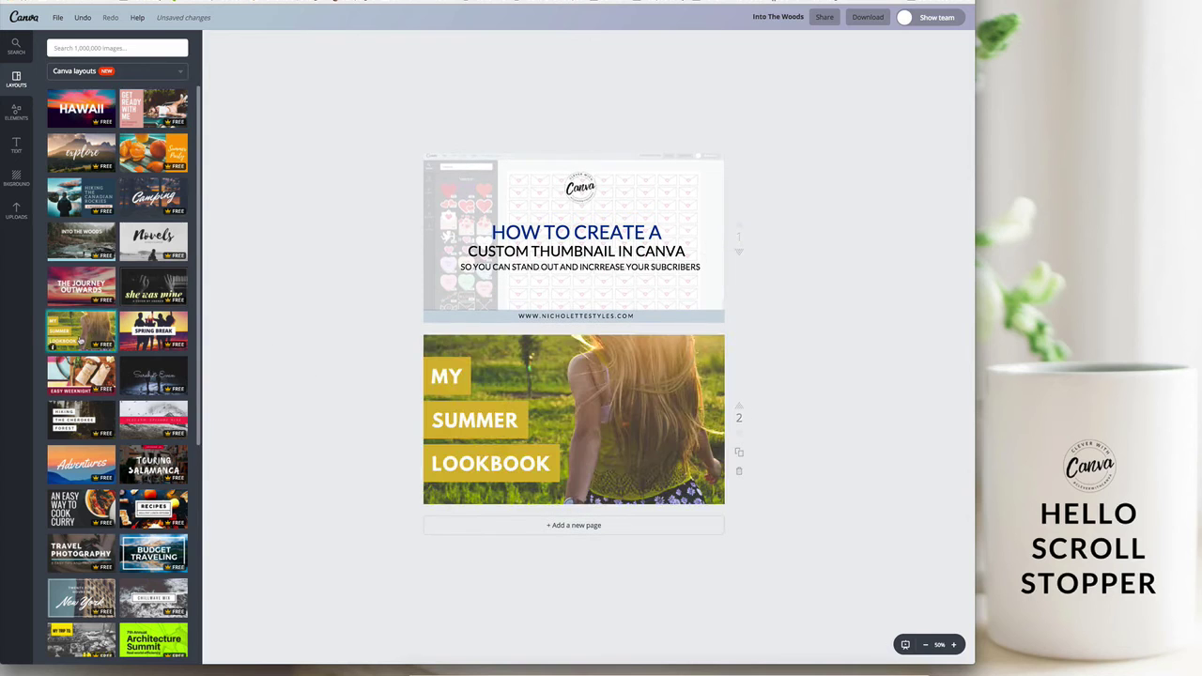
pyautogui.click(16, 211)
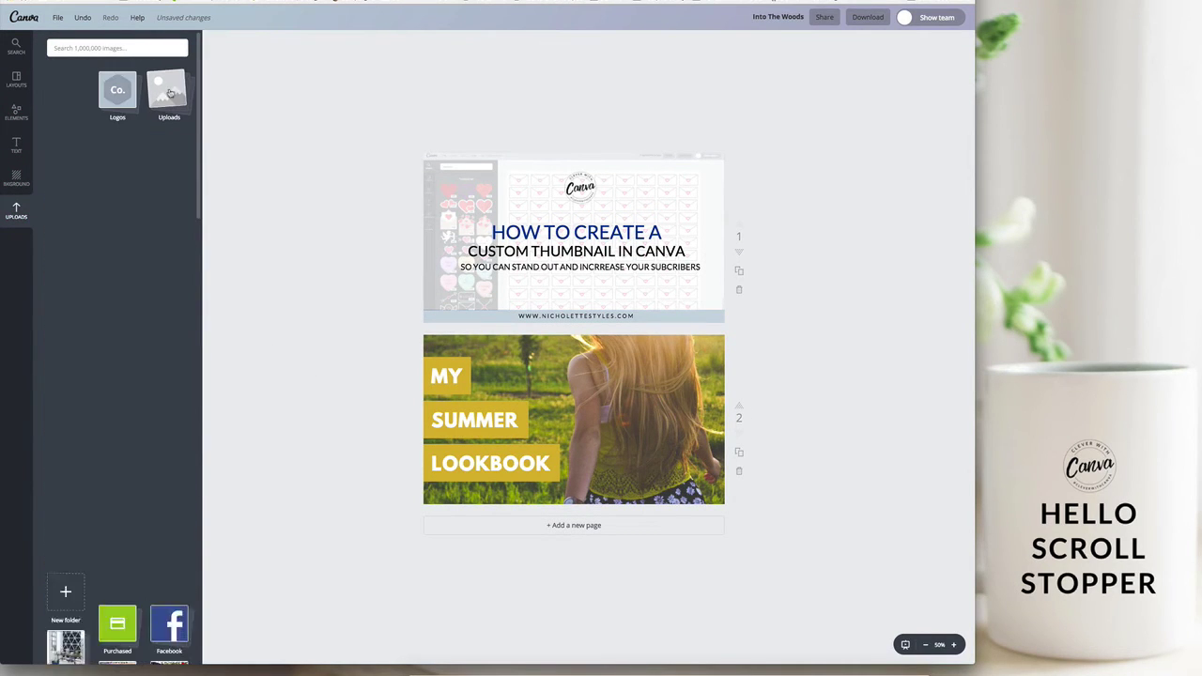
pyautogui.click(169, 197)
pyautogui.scroll(-1, 118, 376)
pyautogui.moveTo(165, 353); pyautogui.dragTo(472, 363)
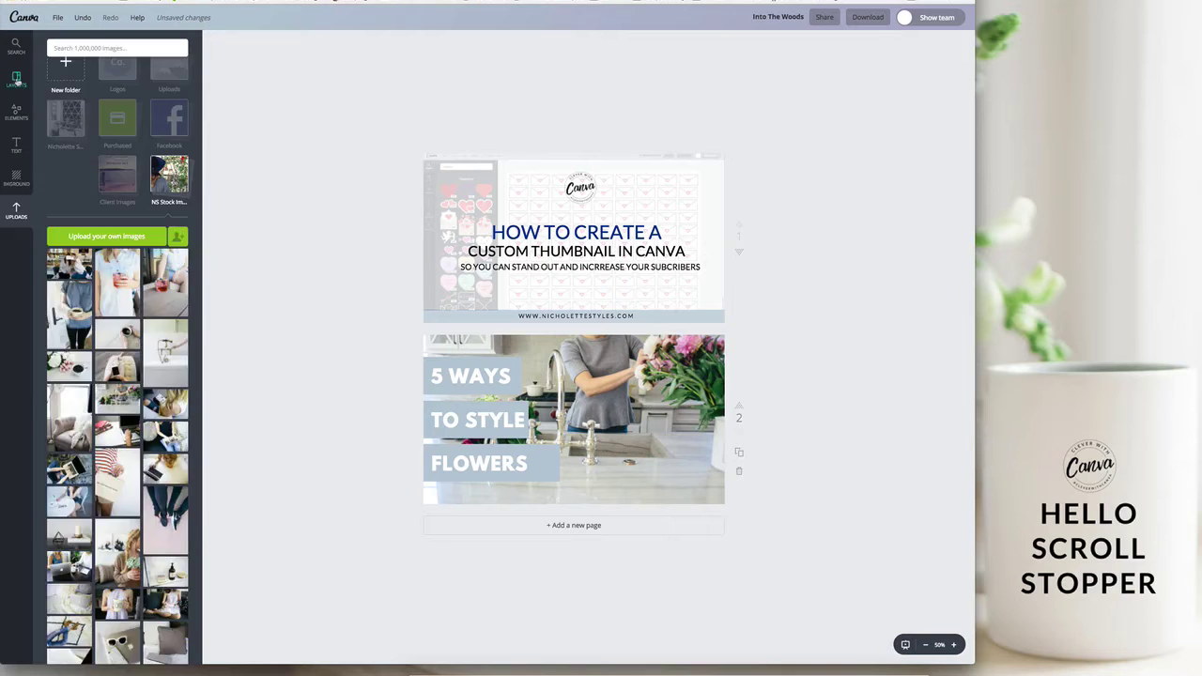
# - Add a hiking-layout page with the drink photo, titled 5 EASY COCKTAILS FOR YOUR NEXT BOOK CLUB
pyautogui.click(16, 81)
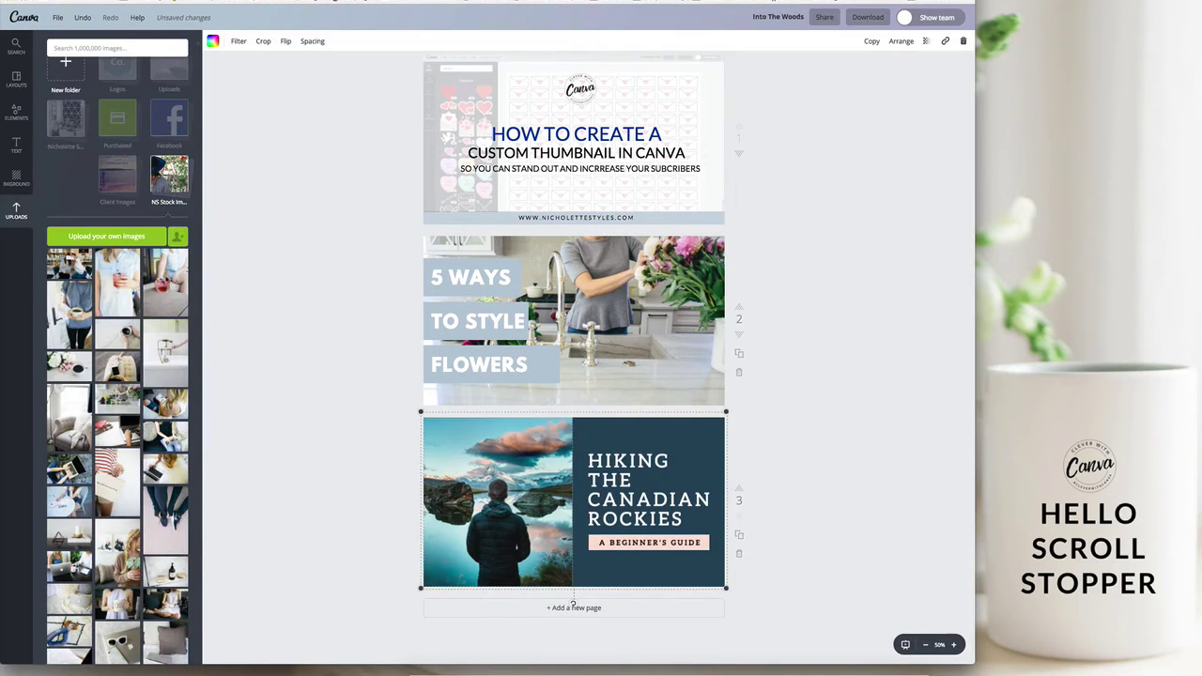
pyautogui.moveTo(117, 282); pyautogui.dragTo(497, 498)
pyautogui.doubleClick(628, 460)
pyautogui.write('REFRESHING')
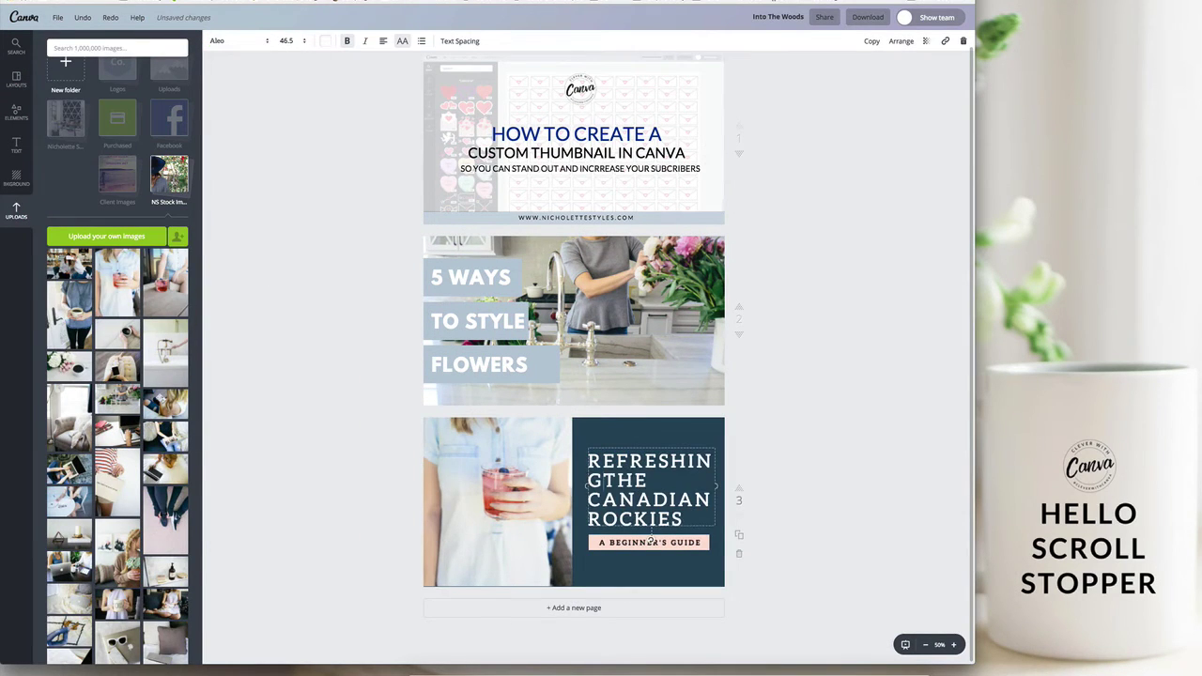
pyautogui.write(' COCKTAILS')
pyautogui.moveTo(695, 522); pyautogui.dragTo(588, 457)
pyautogui.write('5')
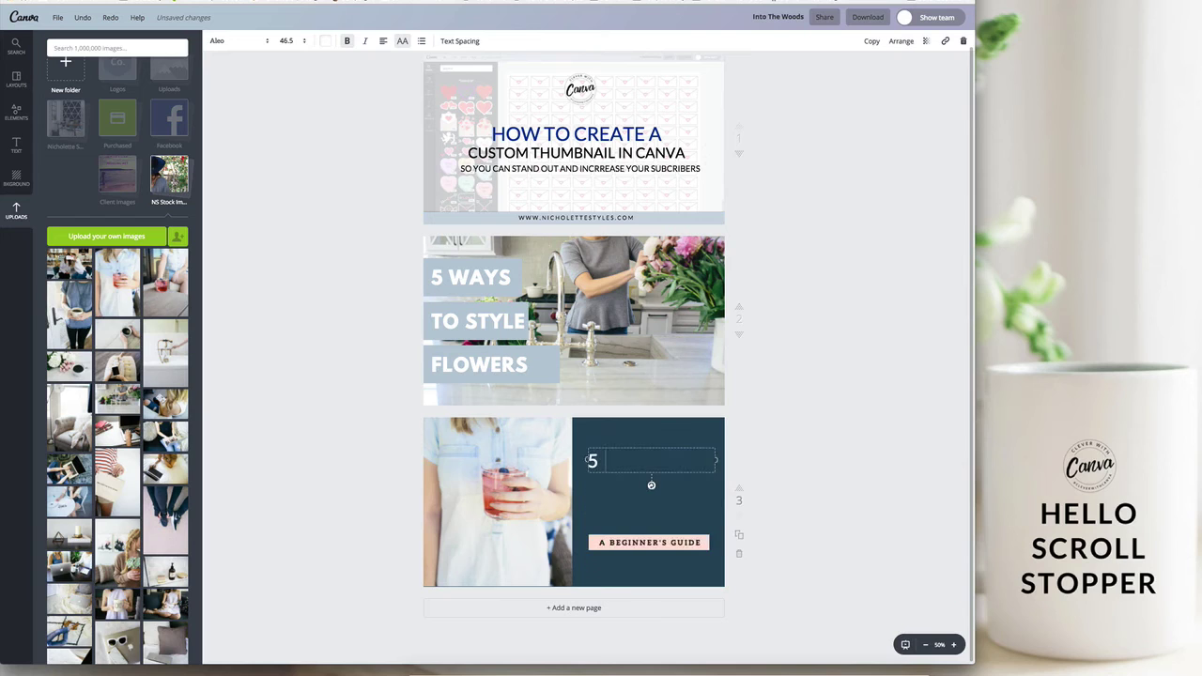
pyautogui.write(' EASY COCKTAILS FOR YOUR NEXT BOOK CLUB')
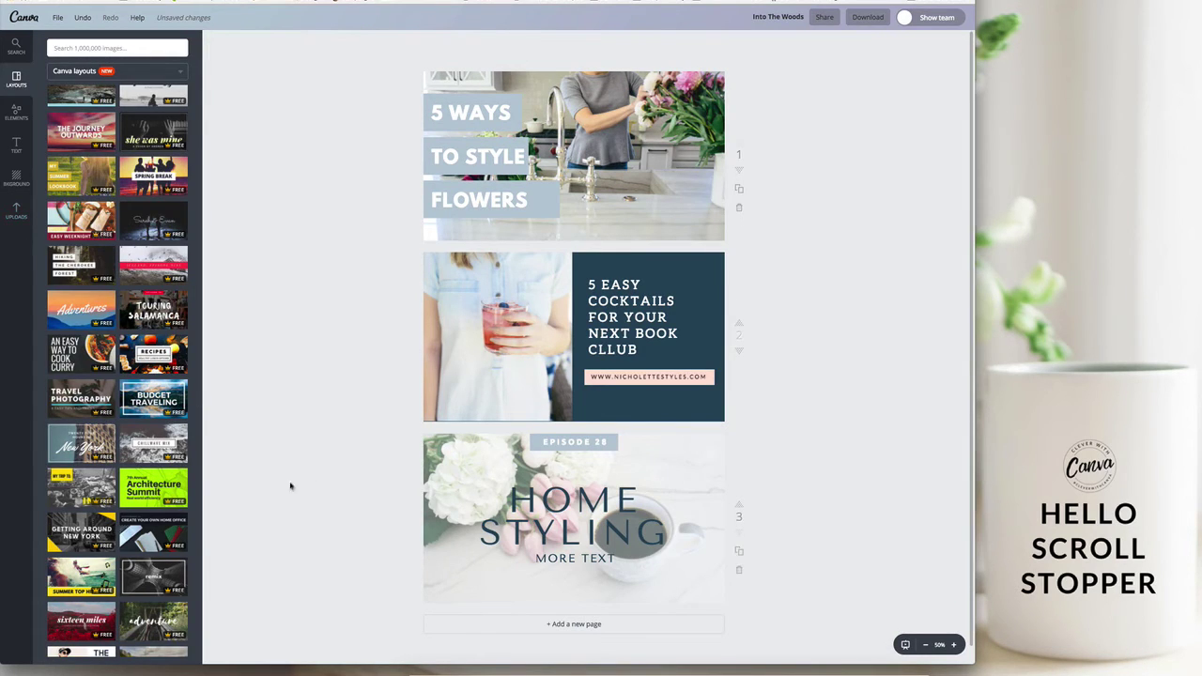
# - Add a blank page after page 3 and duplicate the cocktails thumbnail page
pyautogui.scroll(-1, 330, 479)
pyautogui.click(512, 608)
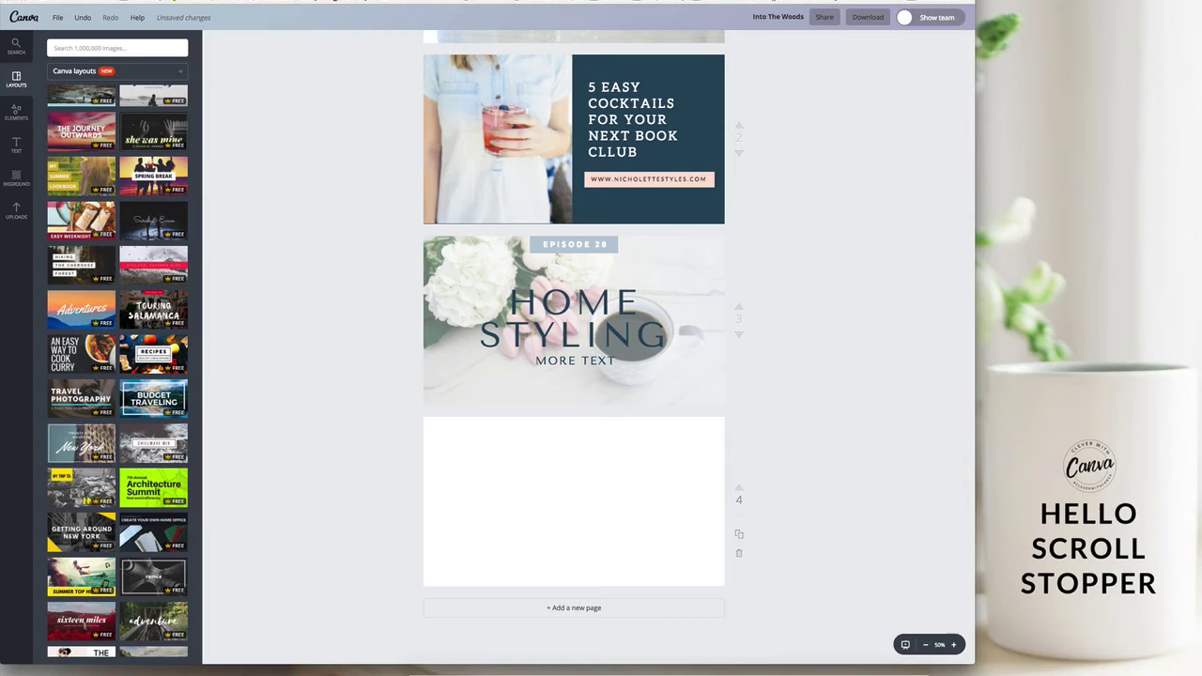
pyautogui.scroll(3, 366, 123)
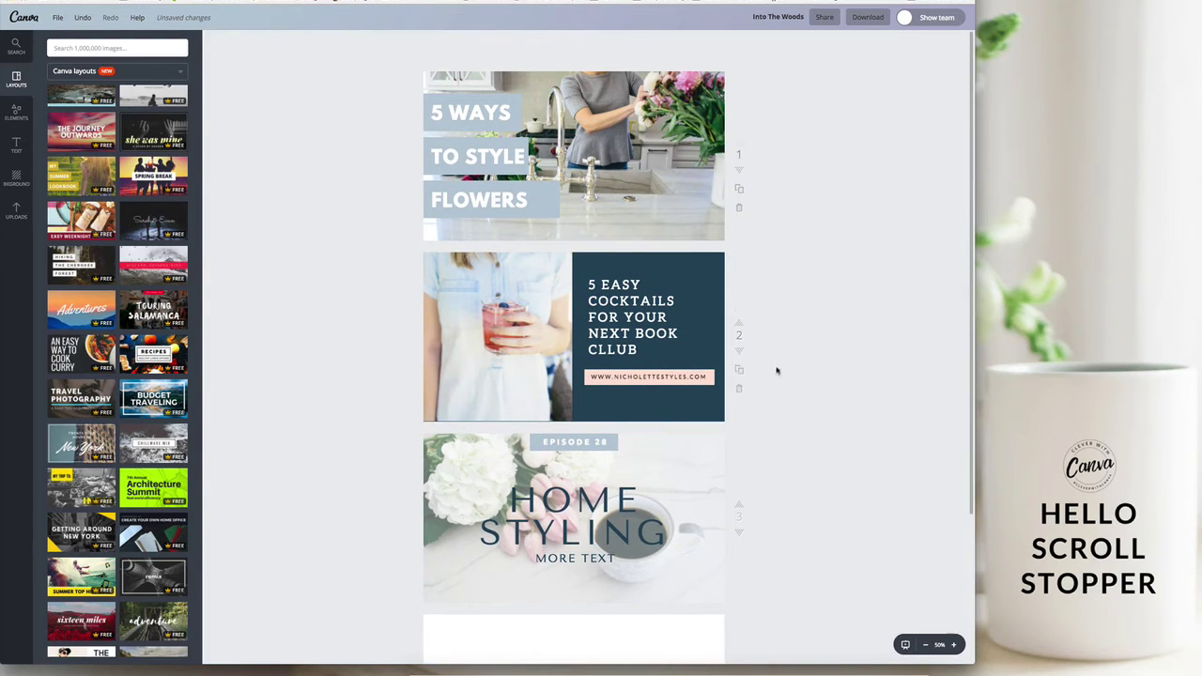
pyautogui.click(740, 369)
# - On the copy, swap the photo and text panel sides and make the panel pink
pyautogui.click(593, 262)
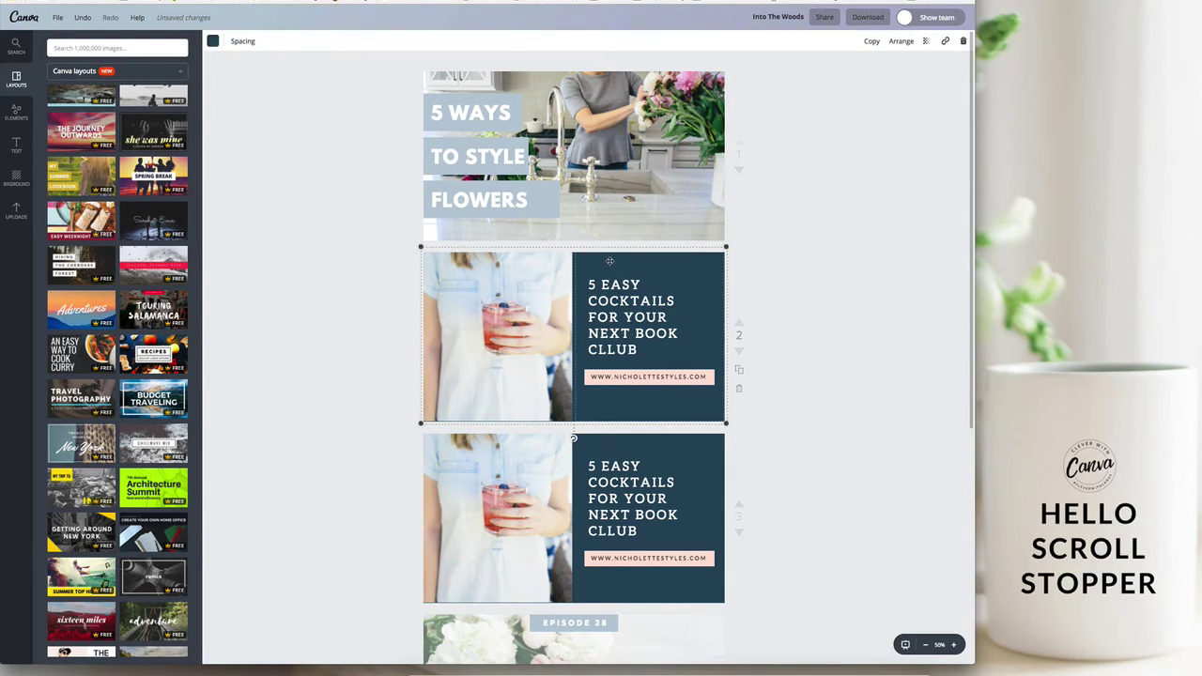
pyautogui.scroll(3, 82, 195)
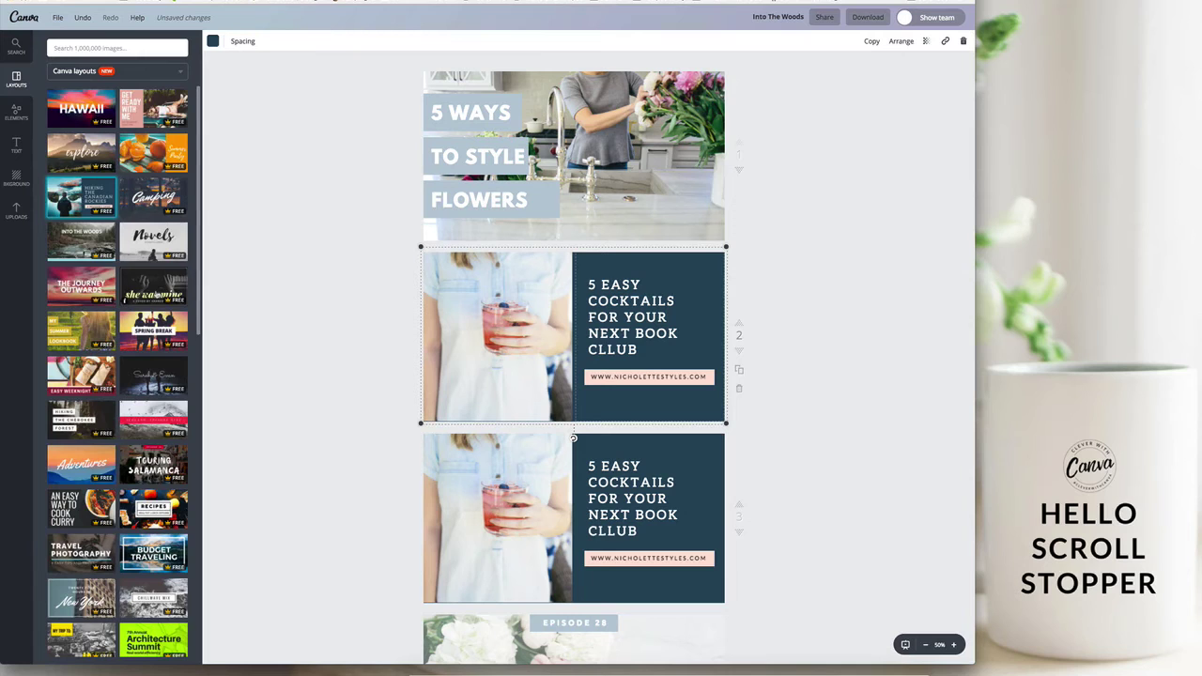
pyautogui.click(635, 284)
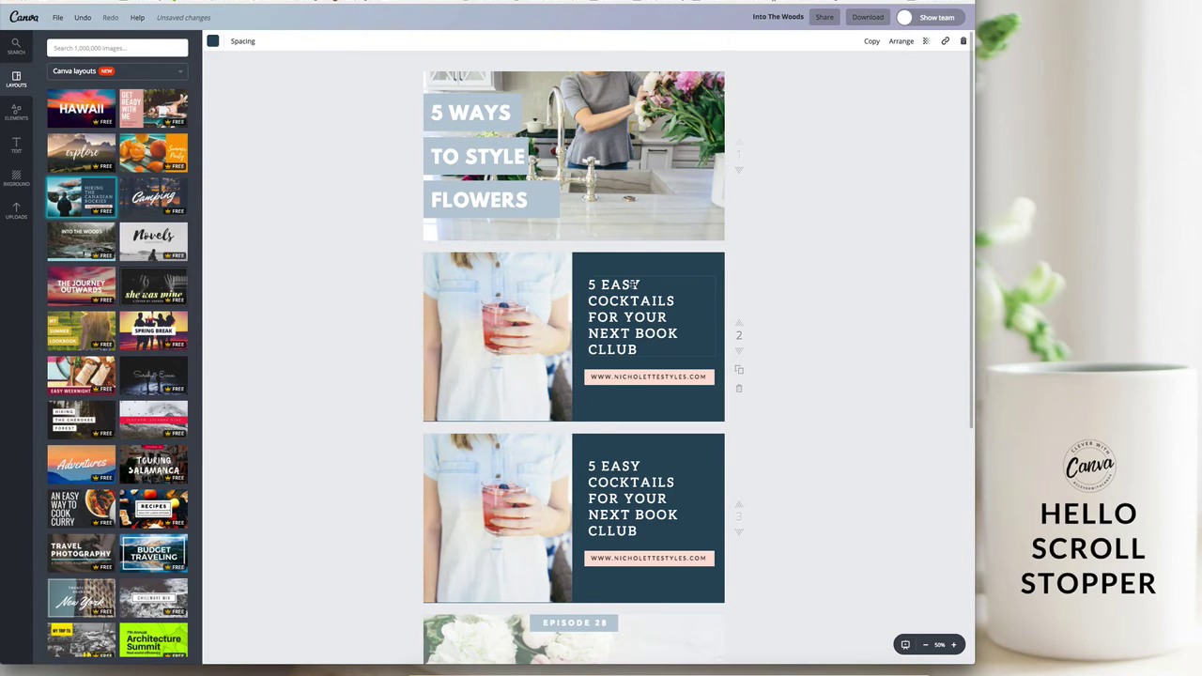
pyautogui.moveTo(531, 272); pyautogui.dragTo(667, 277)
pyautogui.click(212, 41)
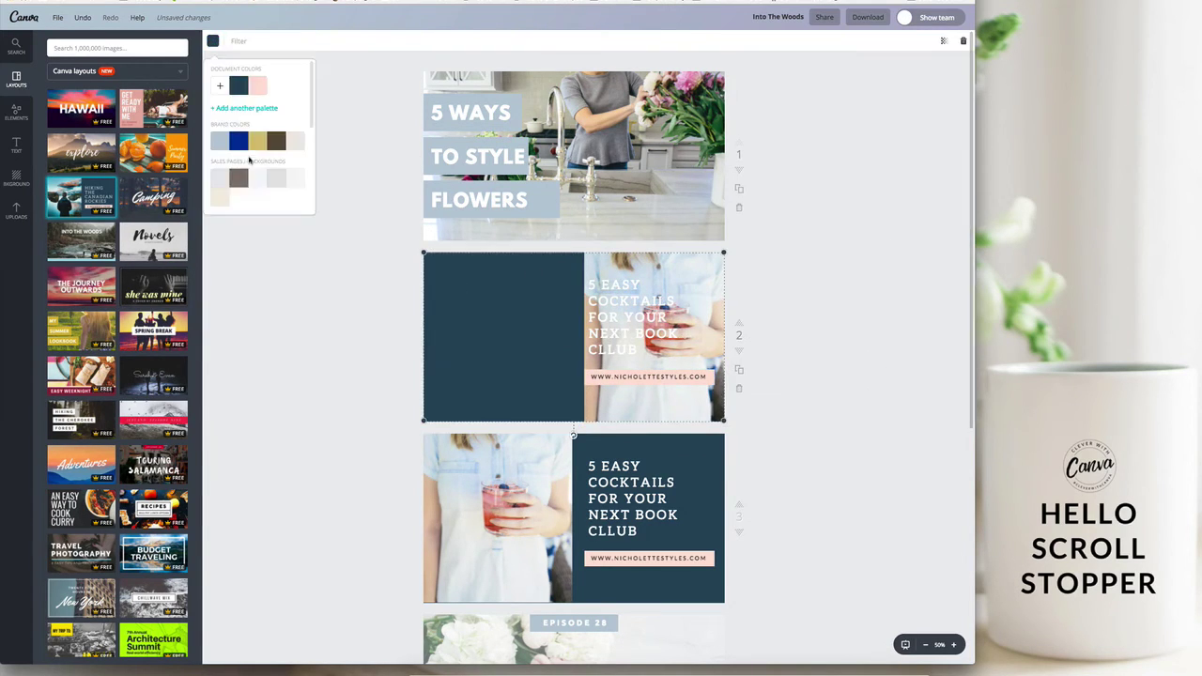
pyautogui.click(258, 85)
pyautogui.click(475, 319)
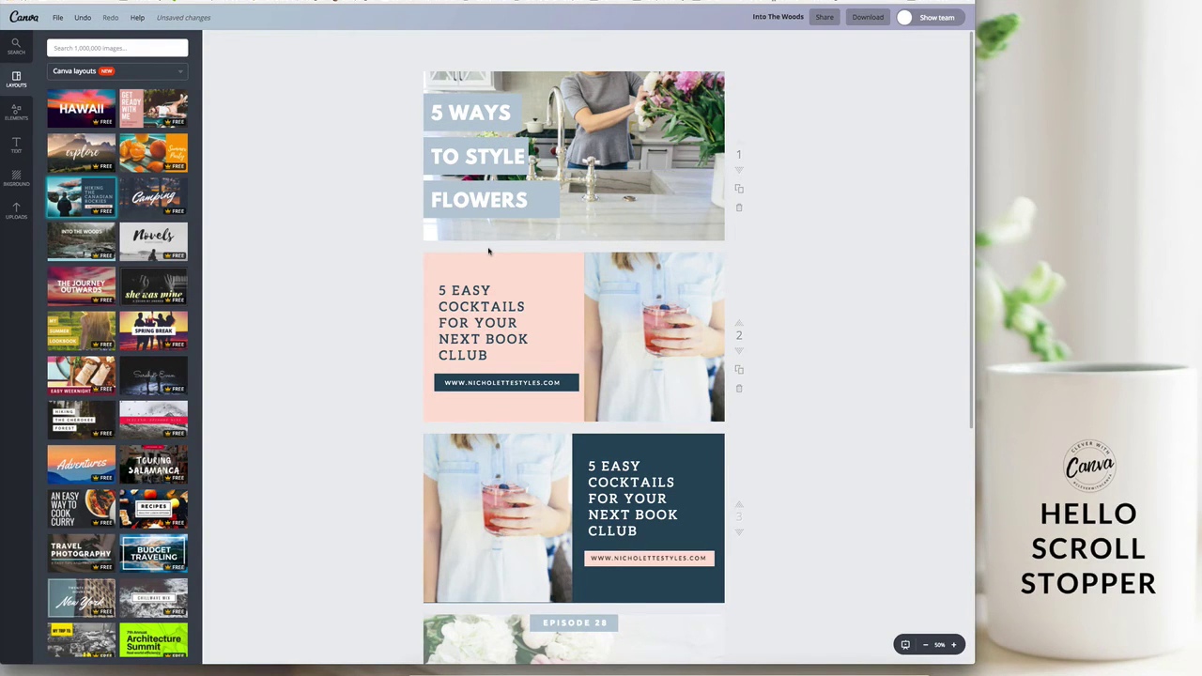
# - Change the design title from 'Into The Woods' to 'YOu Tube Thumbnail' and confirm it
pyautogui.click(769, 17)
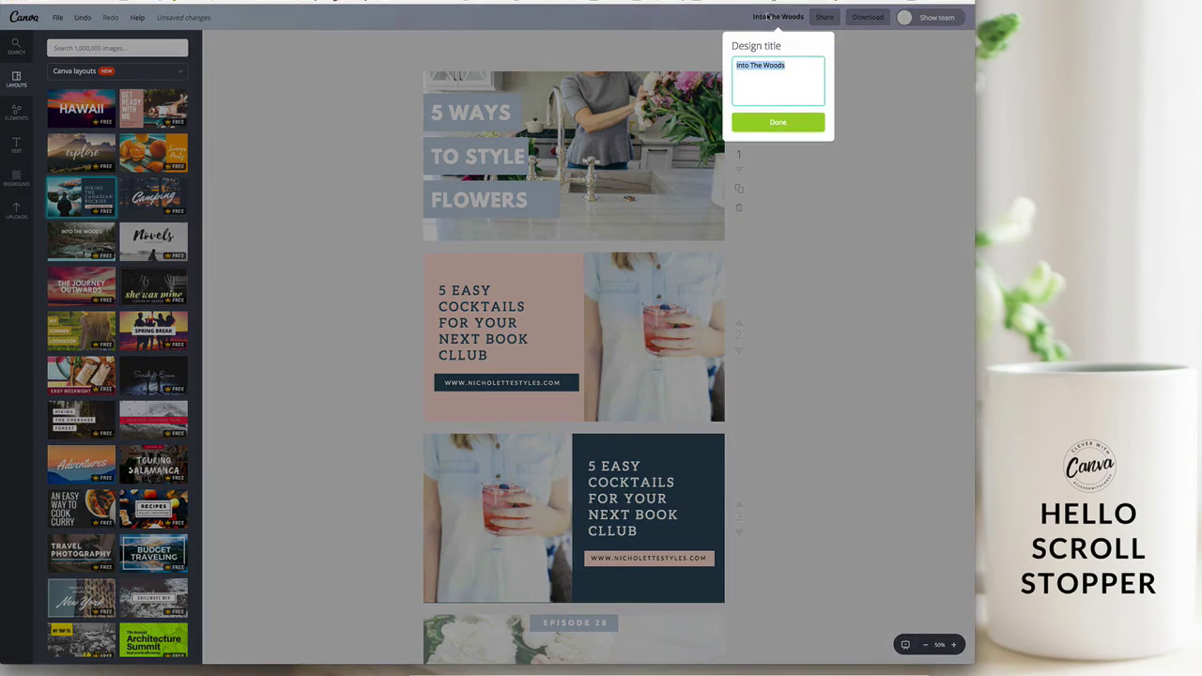
pyautogui.write('YO')
pyautogui.write('u Tube Thumbnail')
pyautogui.click(851, 123)
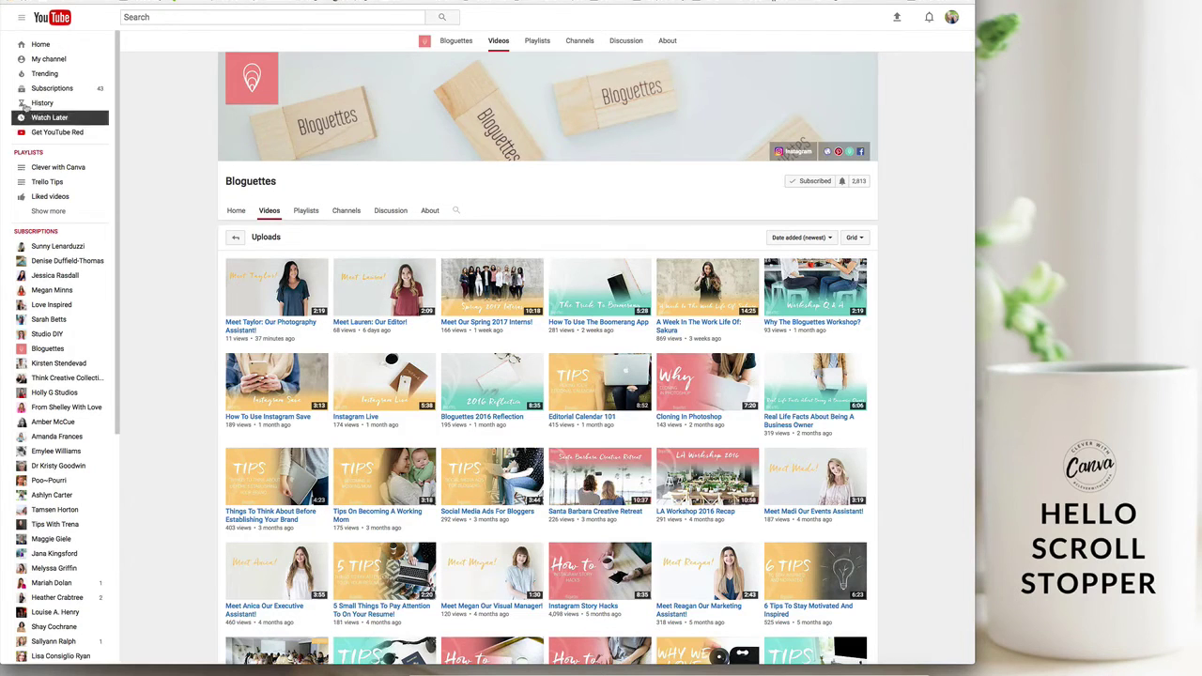
# - Go to the Think Creative Collective channel home from the sidebar Subscriptions list
pyautogui.click(66, 377)
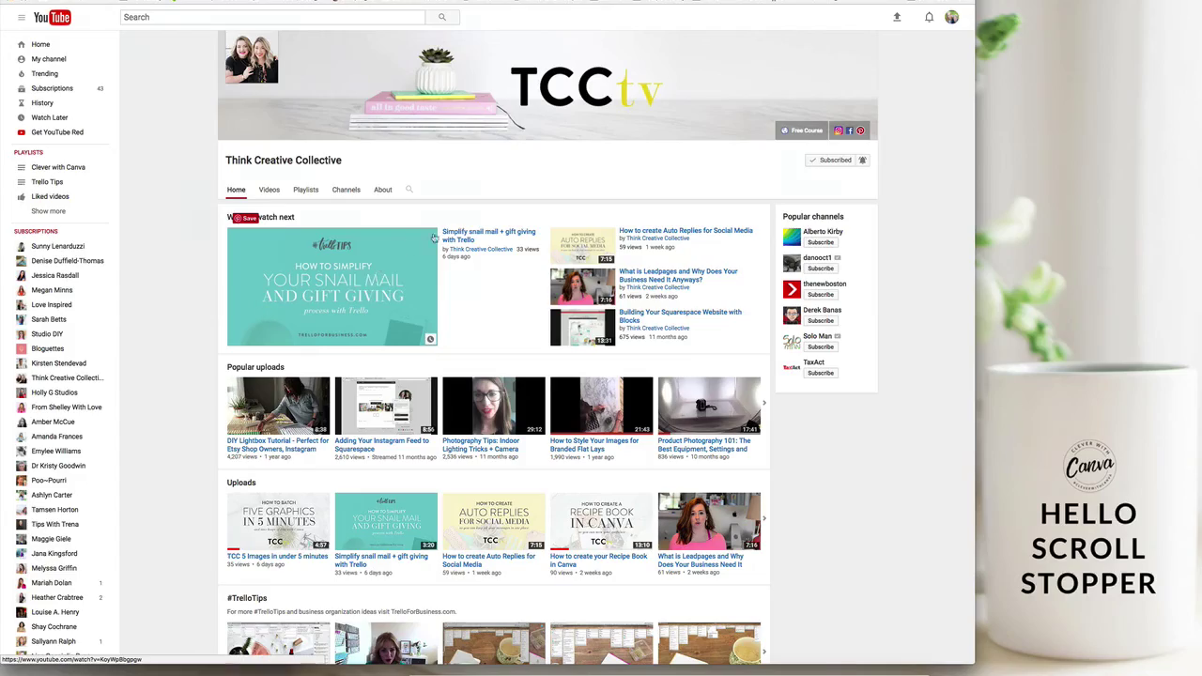